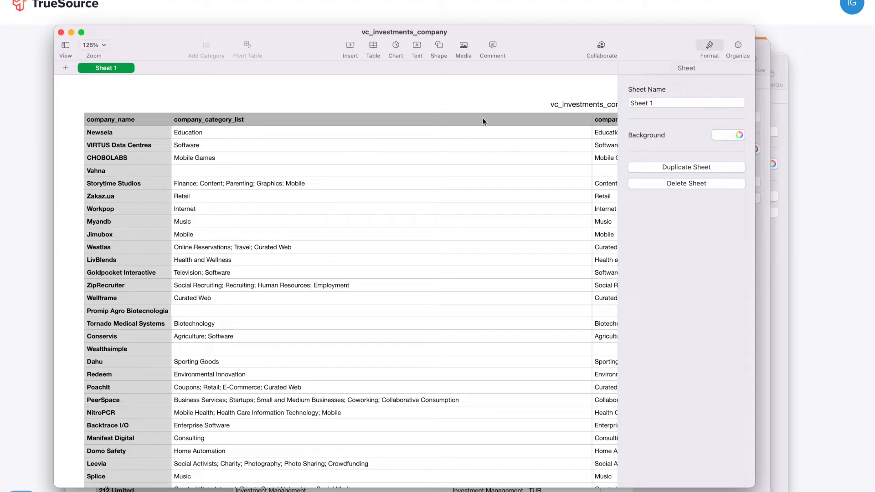
Bring the investor and funding spreadsheets forward and scroll through the funding data.
click(764, 46)
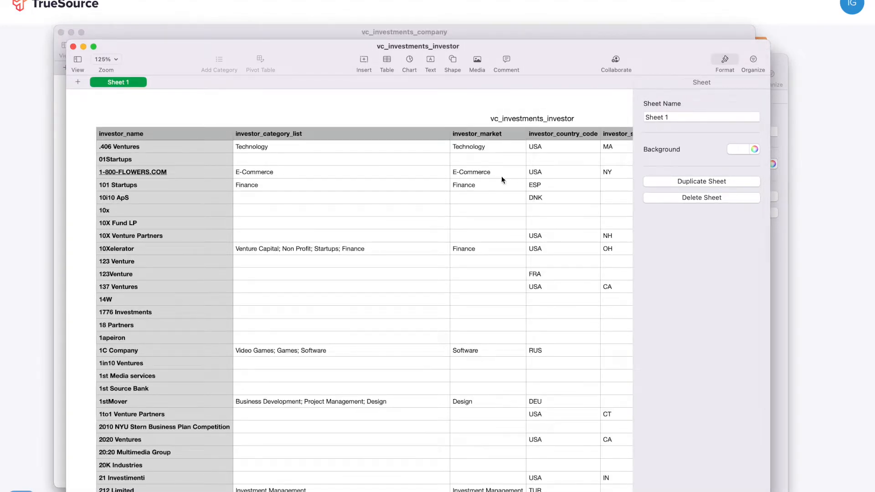
click(783, 64)
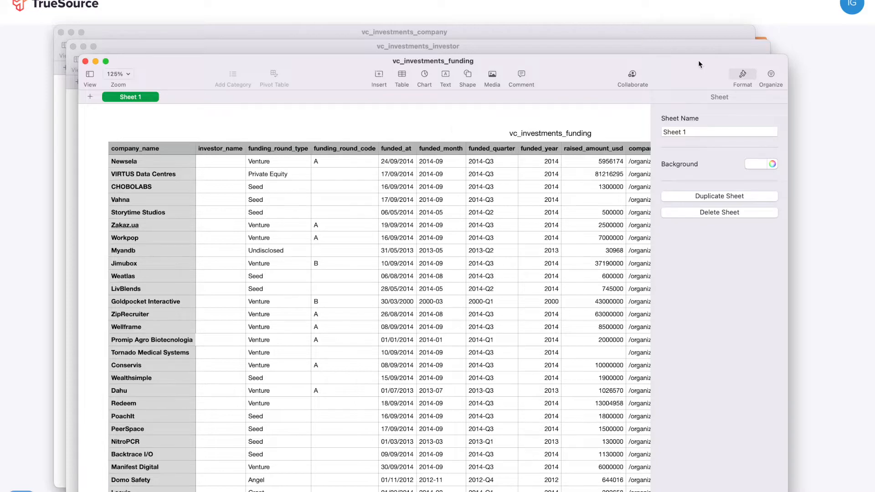
scroll(144, 313, down, 20)
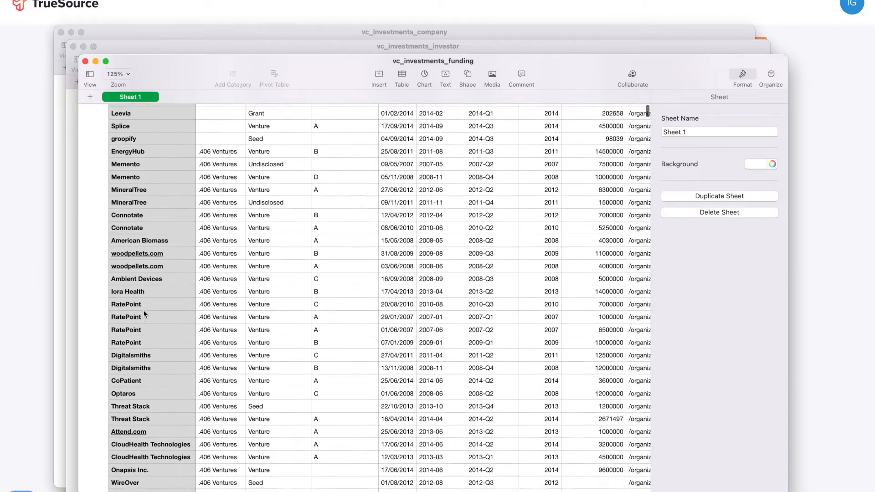
scroll(143, 310, down, 2)
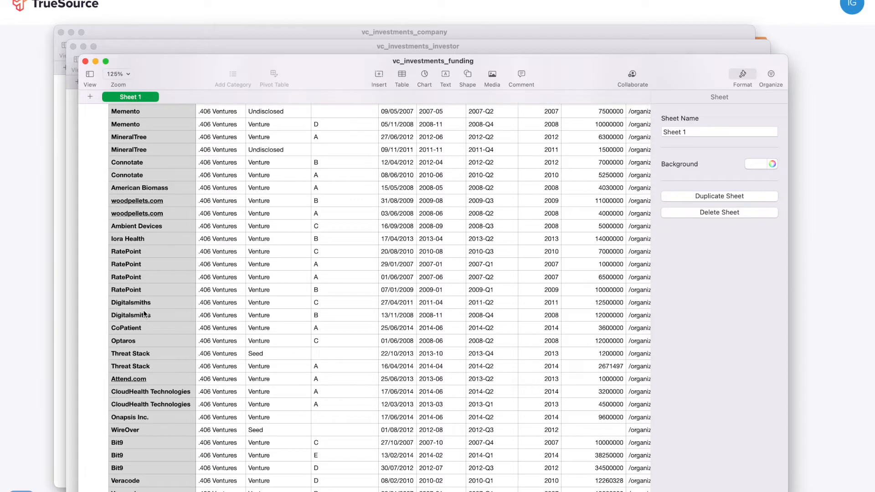
scroll(143, 310, up, 4)
scroll(181, 300, down, 5)
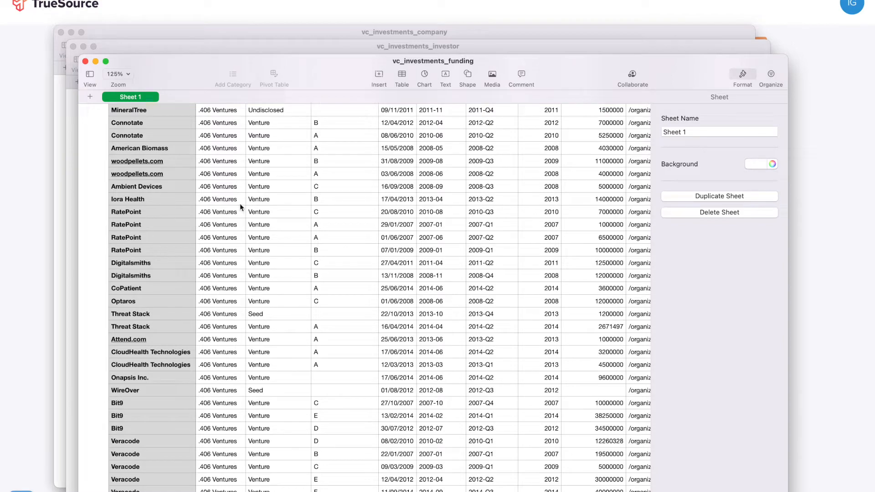
scroll(240, 203, right, 5)
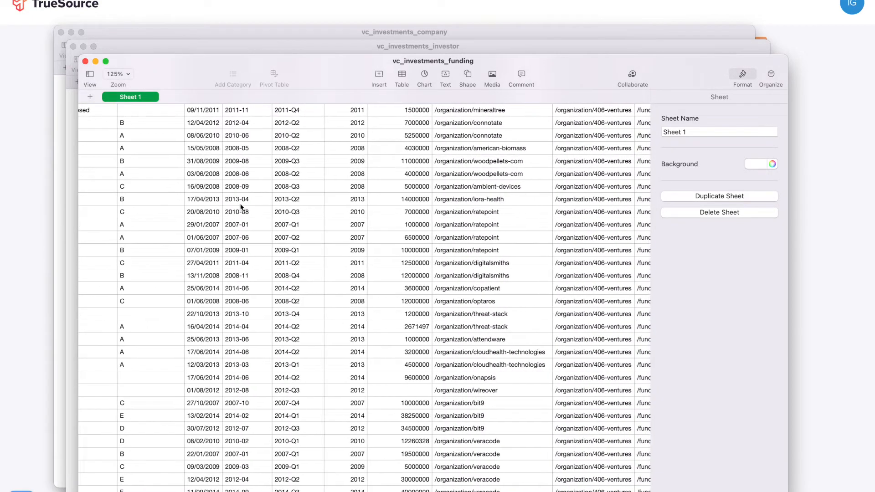
scroll(241, 207, left, 5)
scroll(241, 207, up, 1)
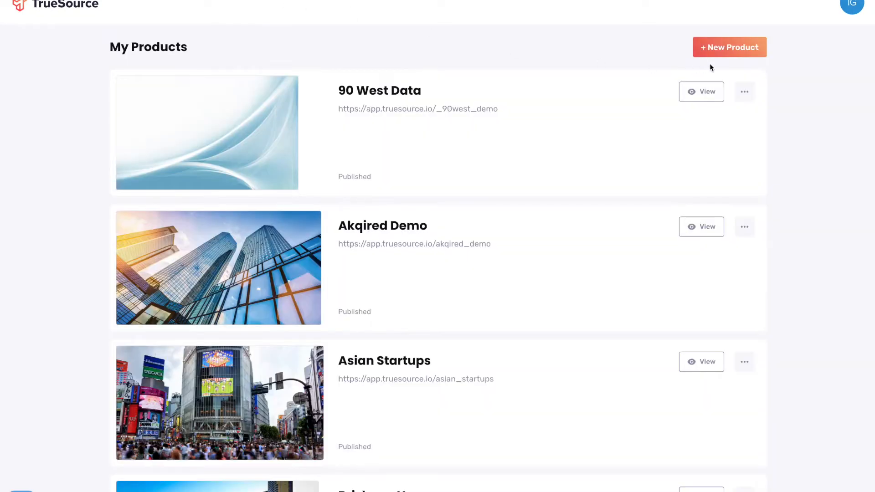
Start a new product named VC Investments using vc_investments_company.csv as its data.
click(733, 52)
click(355, 155)
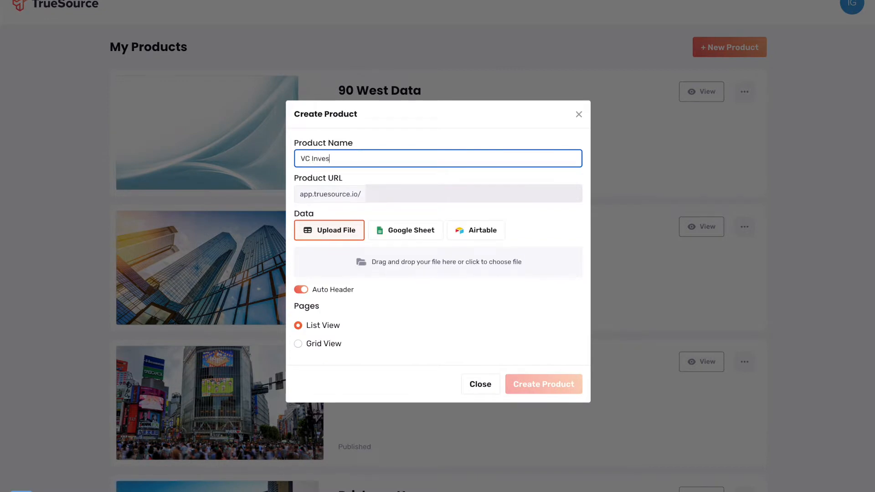
key(Tab)
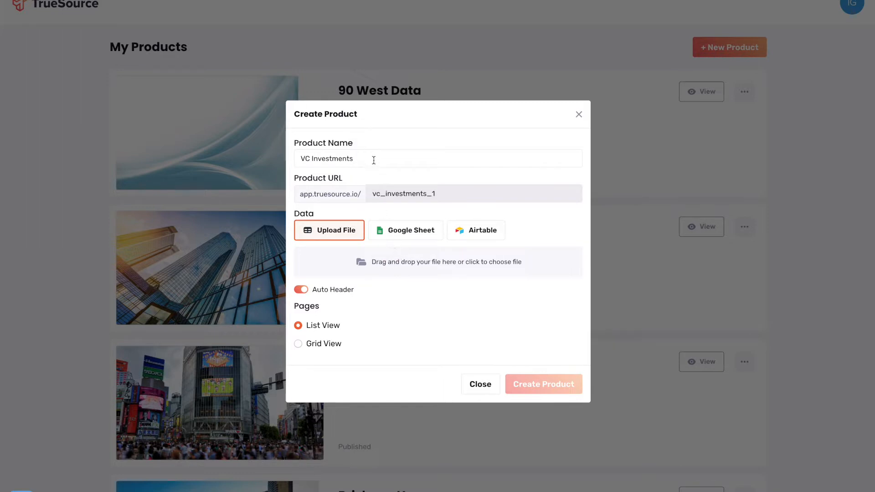
click(414, 267)
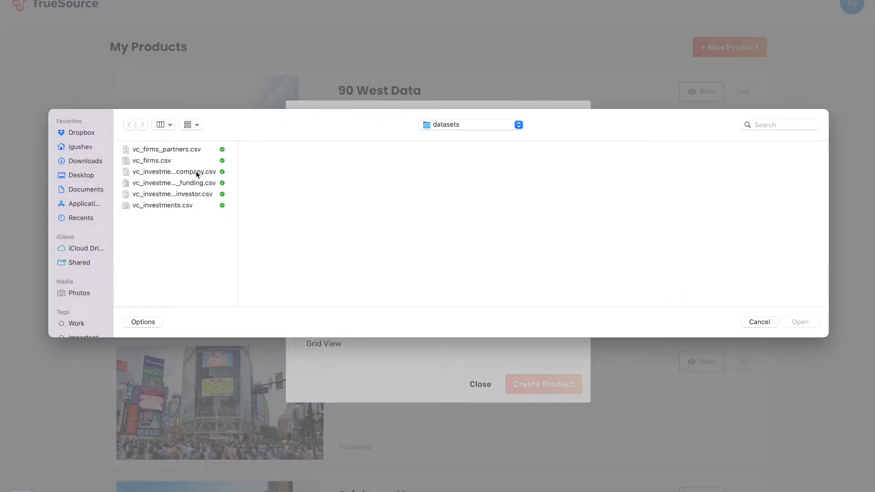
click(183, 172)
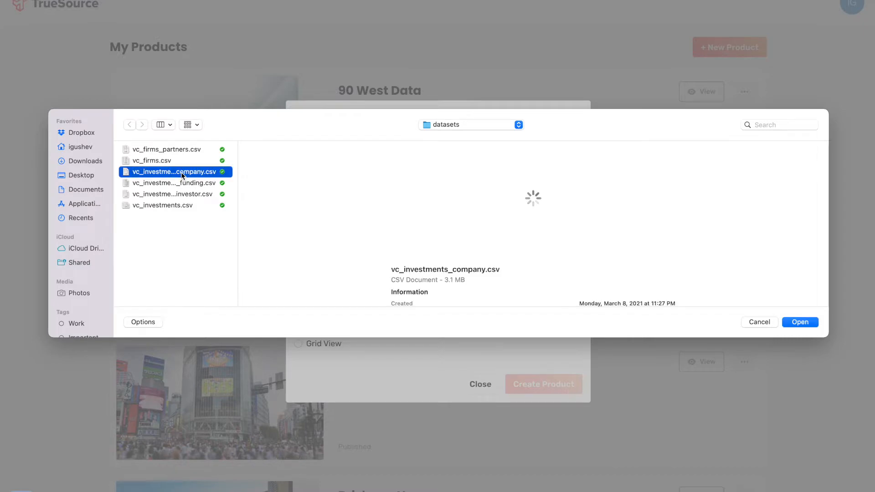
key(Return)
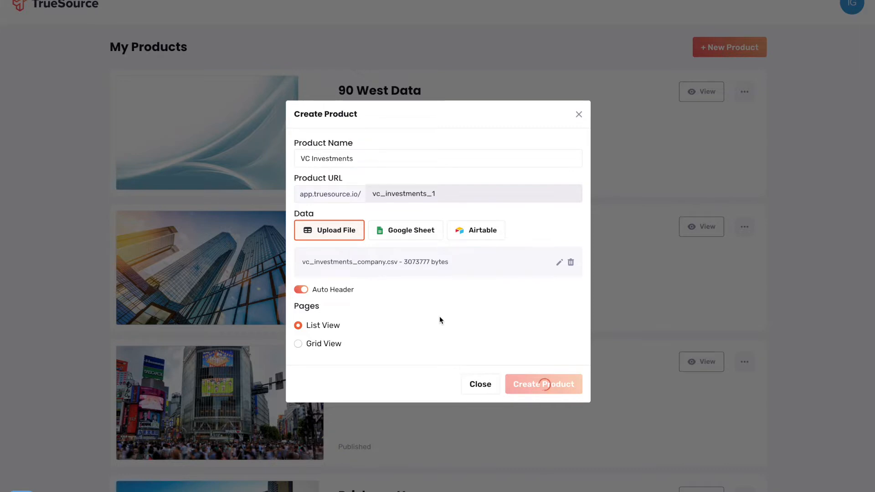
Name the table Companies, treat the first row as headers, and create the product.
click(380, 288)
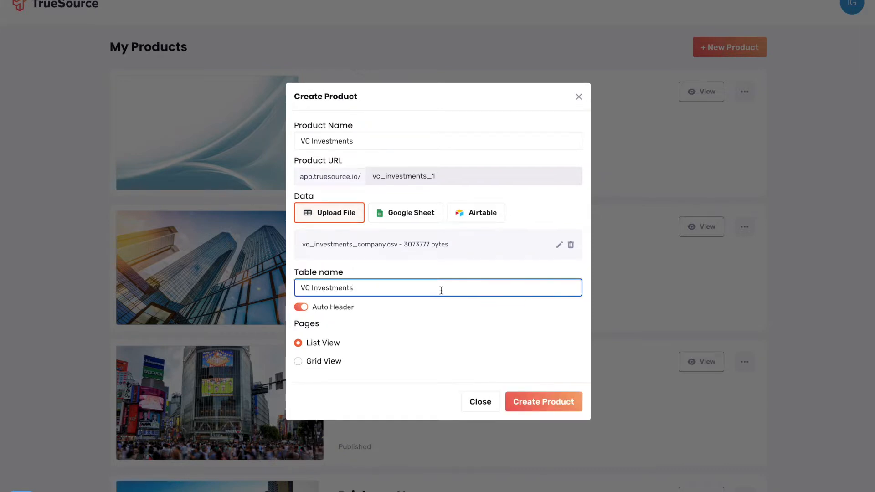
key(ctrl+a)
text(Companies)
key(ctrl+a)
key(BackSpace)
key(Tab)
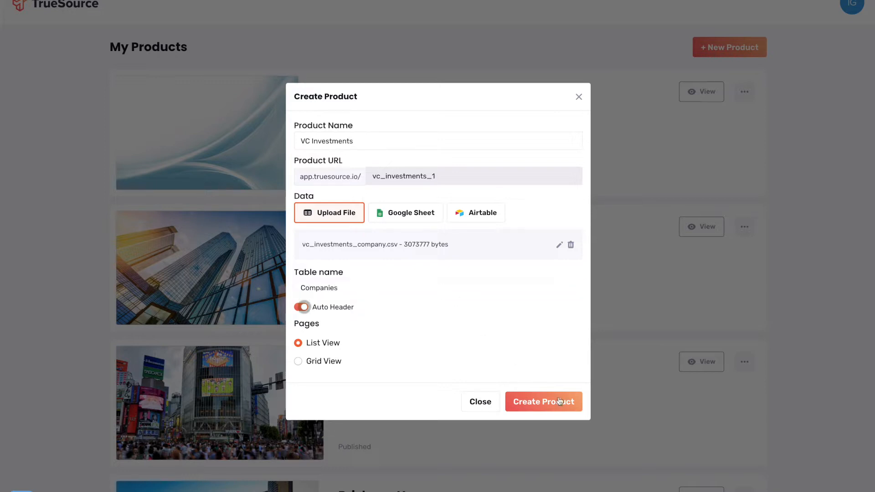
key(space)
click(552, 404)
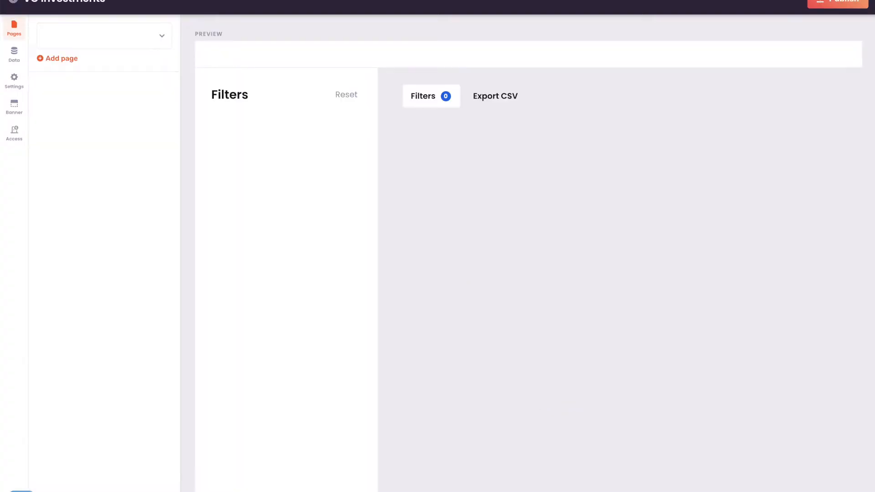
Add vc_investments_investor.csv as a new Investors table with a header row.
click(18, 58)
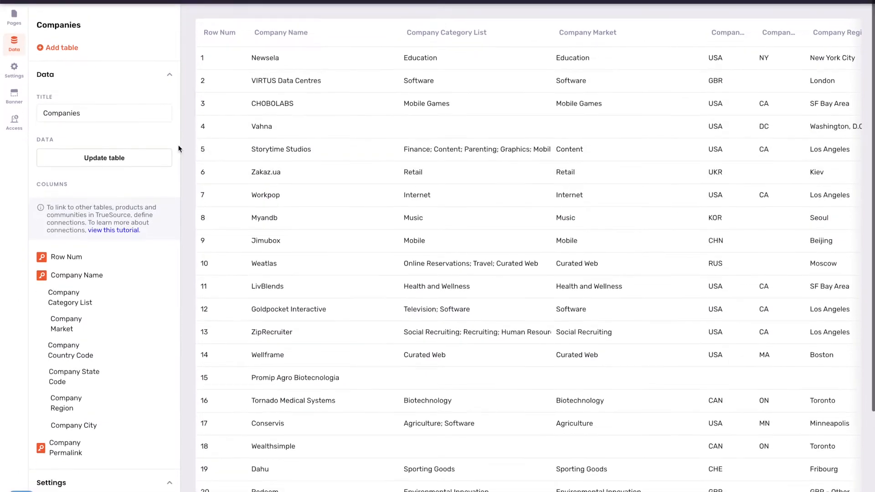
click(51, 55)
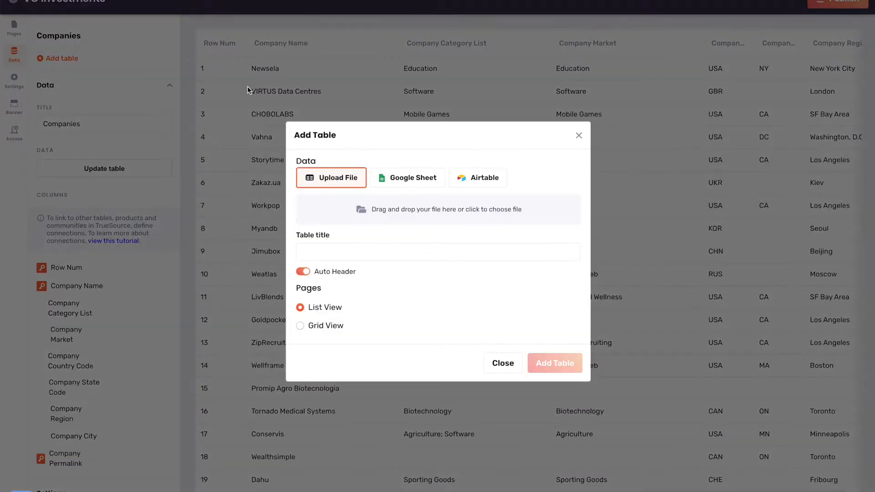
click(428, 217)
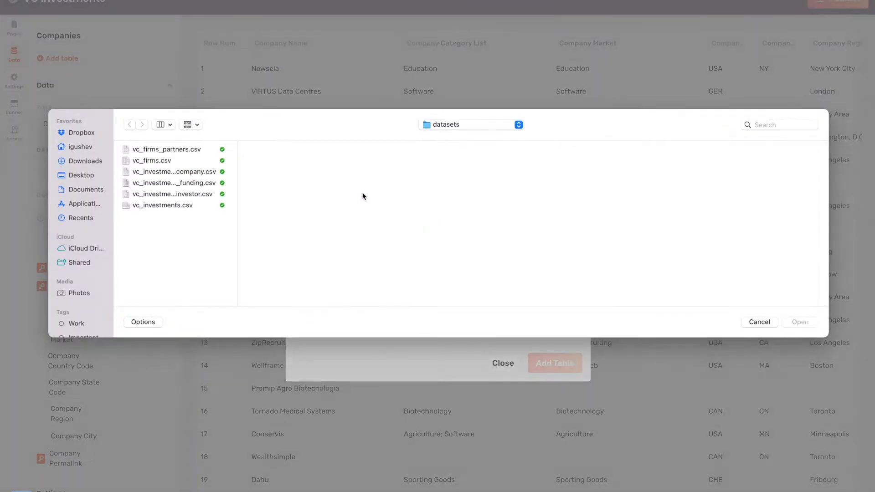
double_click(193, 196)
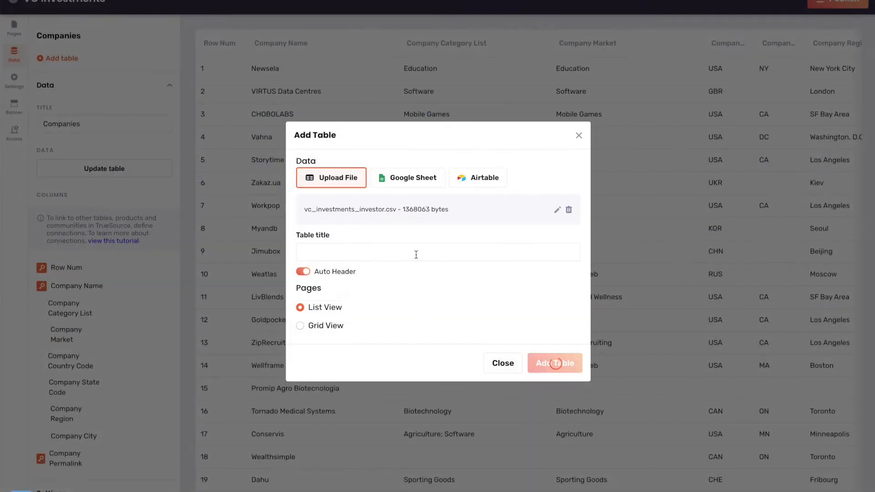
click(418, 251)
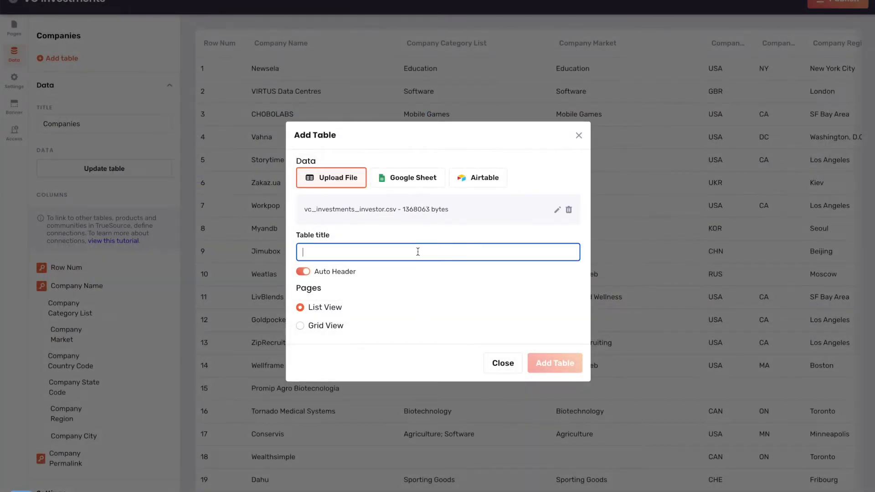
text(Investors)
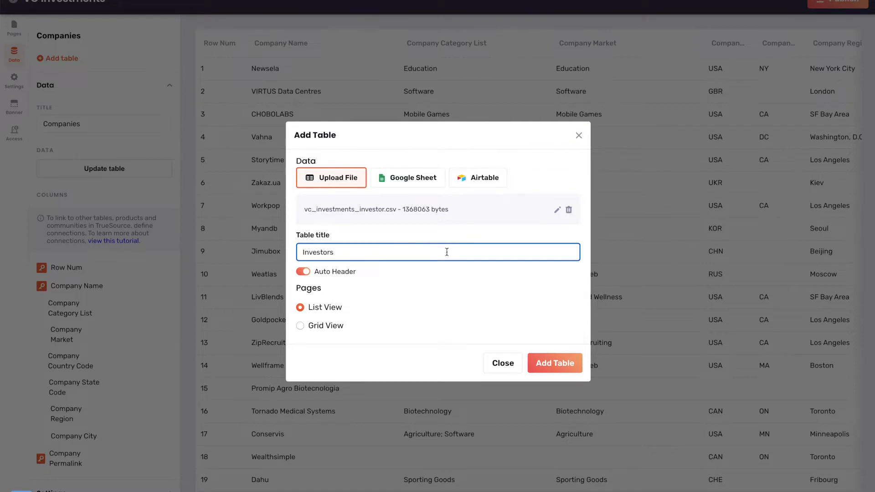
click(304, 272)
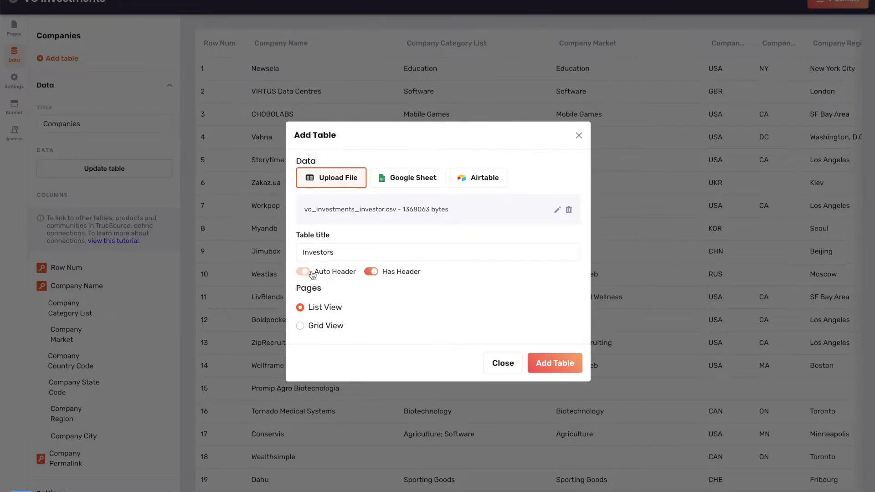
click(567, 366)
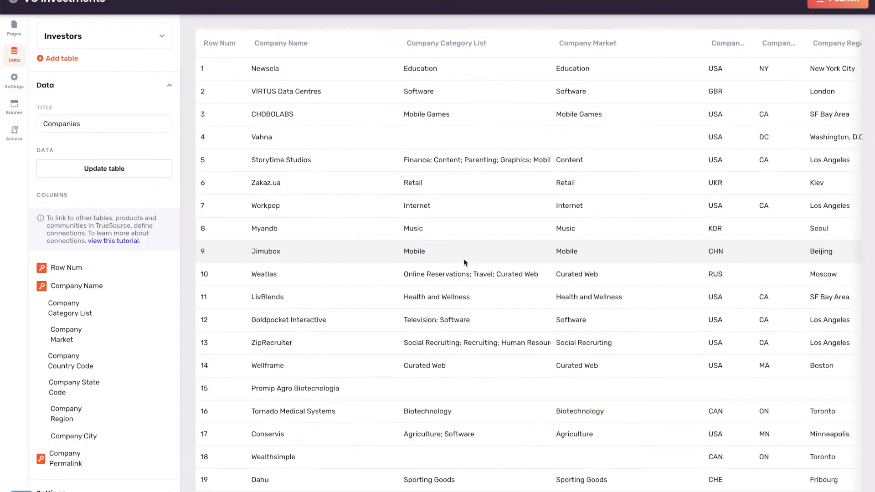
Add vc_investments_funding.csv as a new table titled Fundings.
click(92, 39)
click(92, 39)
click(73, 60)
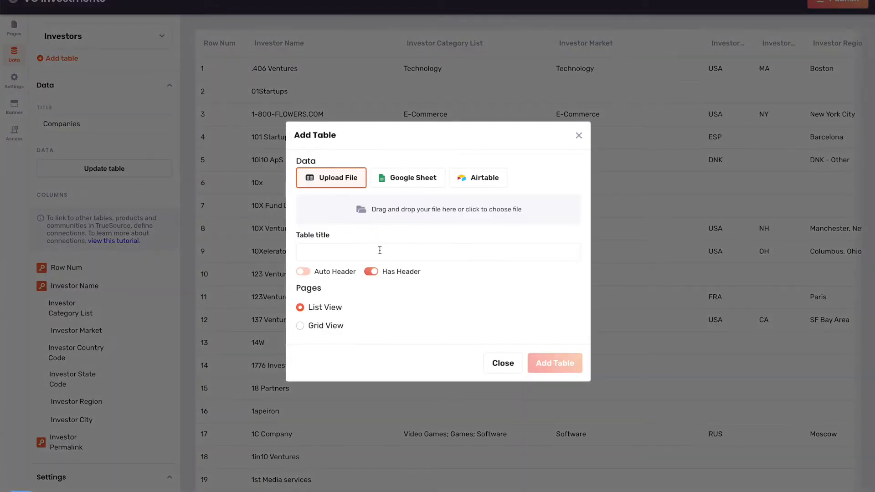
click(399, 212)
double_click(188, 187)
click(361, 252)
text(Fundings)
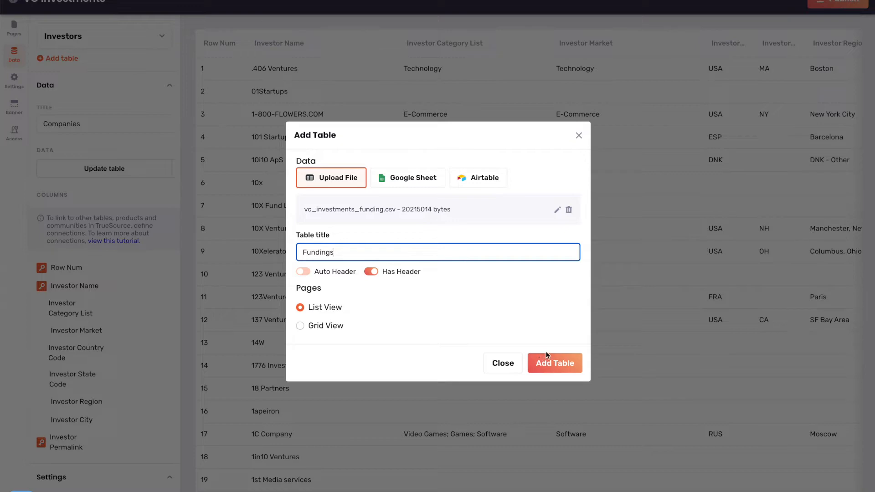
click(556, 363)
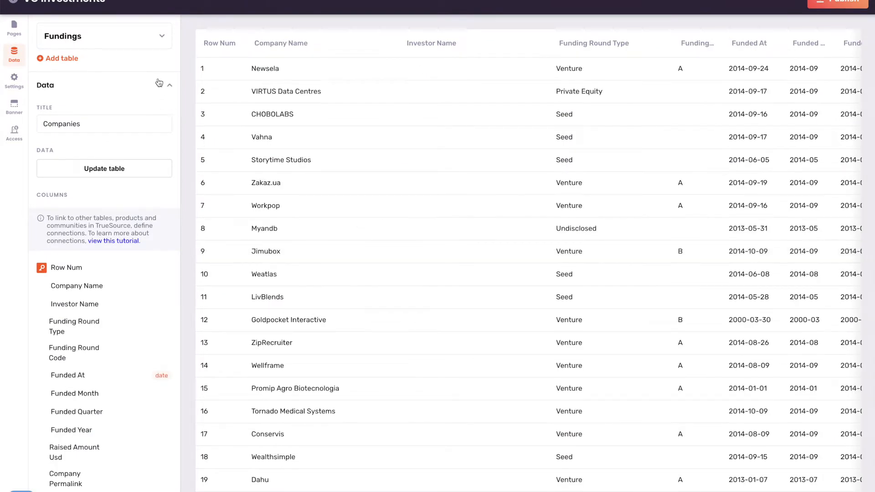
View the Companies, Investors and Fundings tables in turn, finishing on Companies.
click(154, 37)
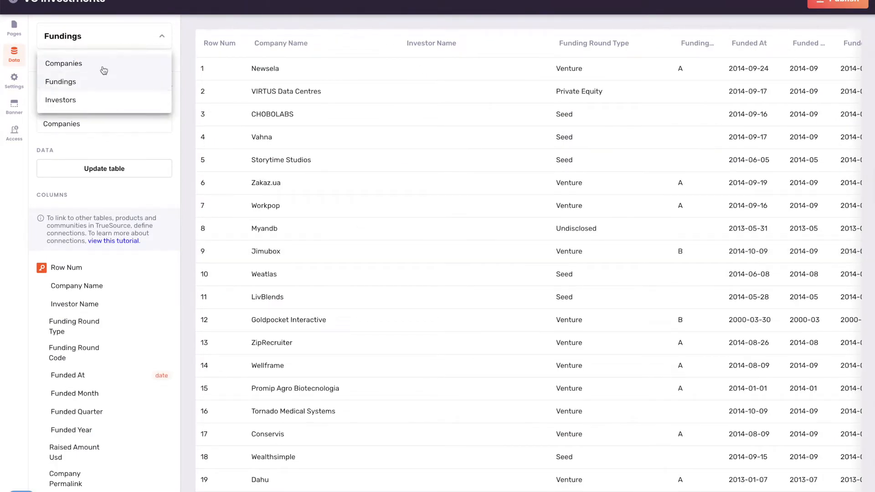
click(124, 42)
click(124, 41)
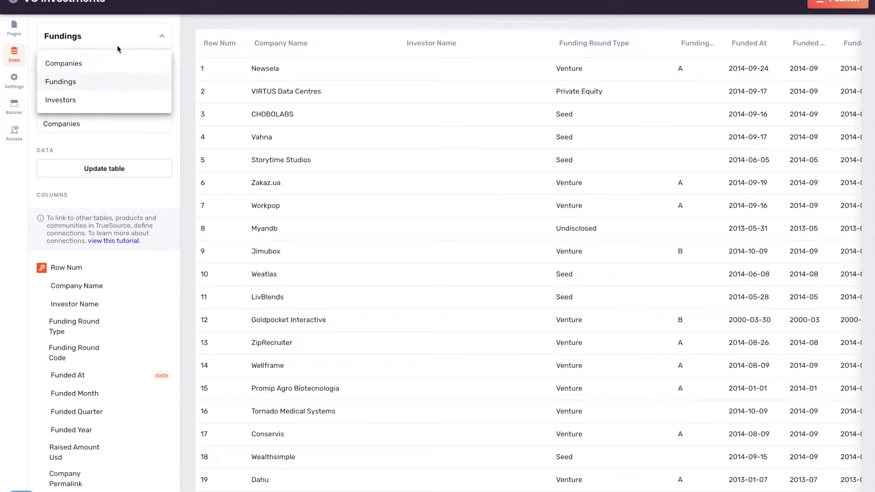
click(99, 64)
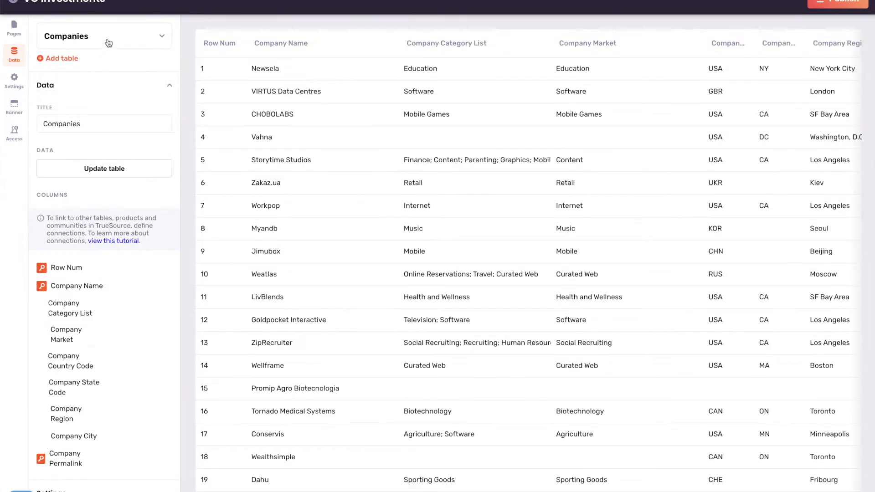
click(151, 41)
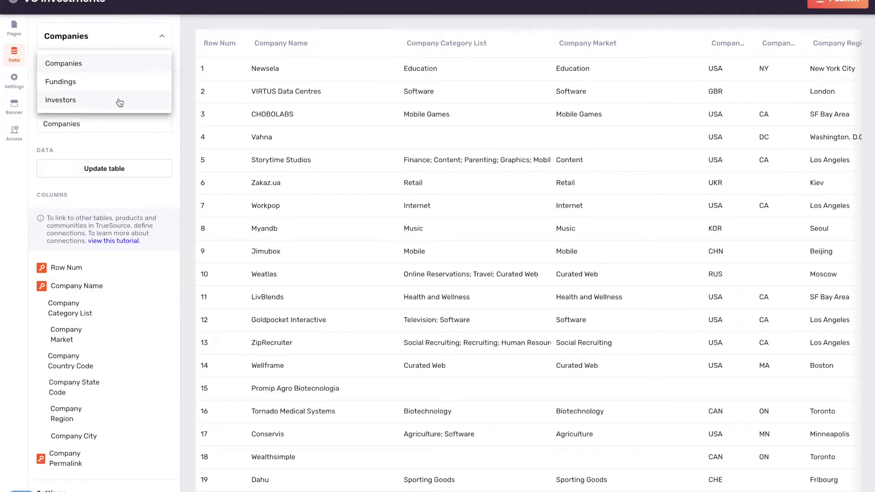
click(117, 100)
click(136, 39)
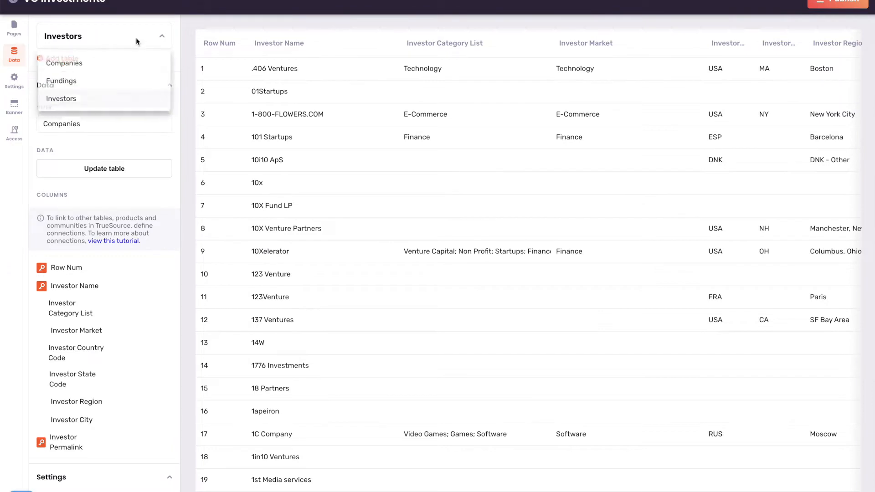
click(86, 82)
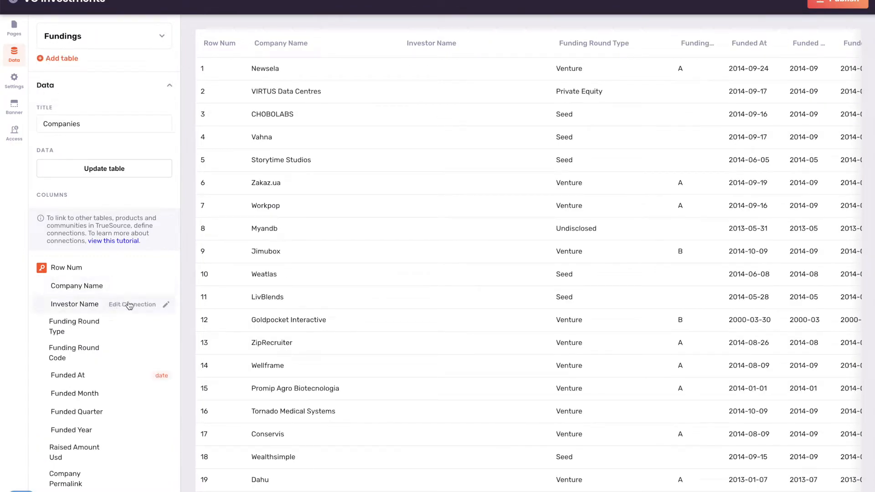
click(141, 39)
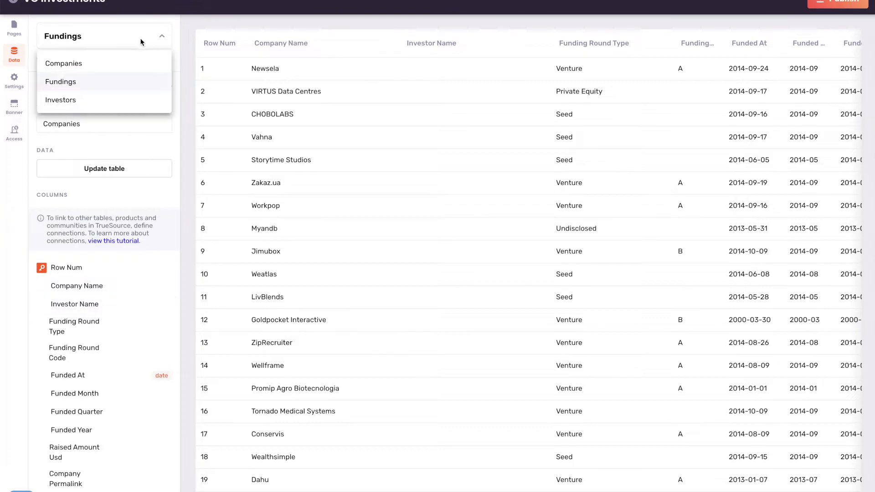
click(112, 69)
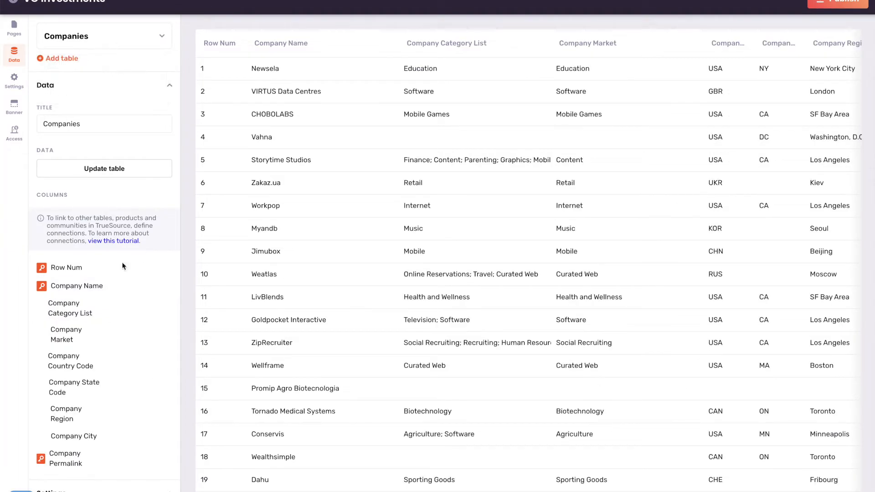
Connect the Companies table's Company Name column to the Company Name connection.
click(131, 286)
scroll(400, 256, down, 1)
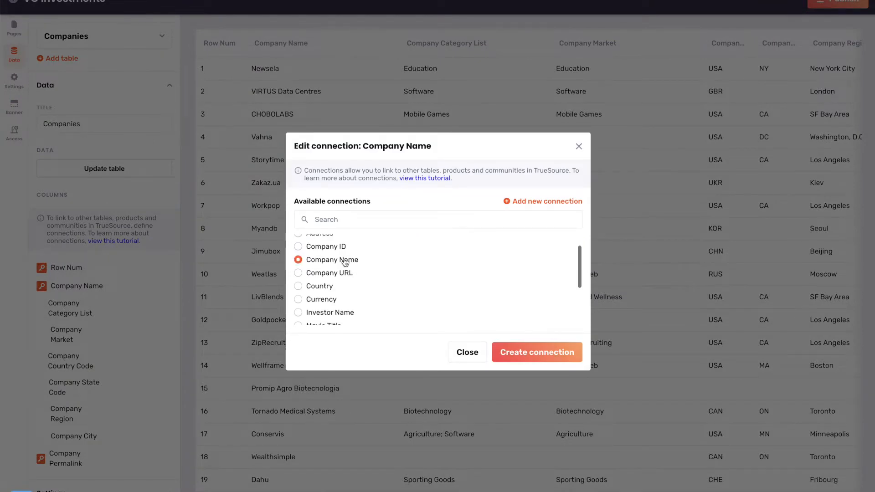
scroll(404, 253, up, 1)
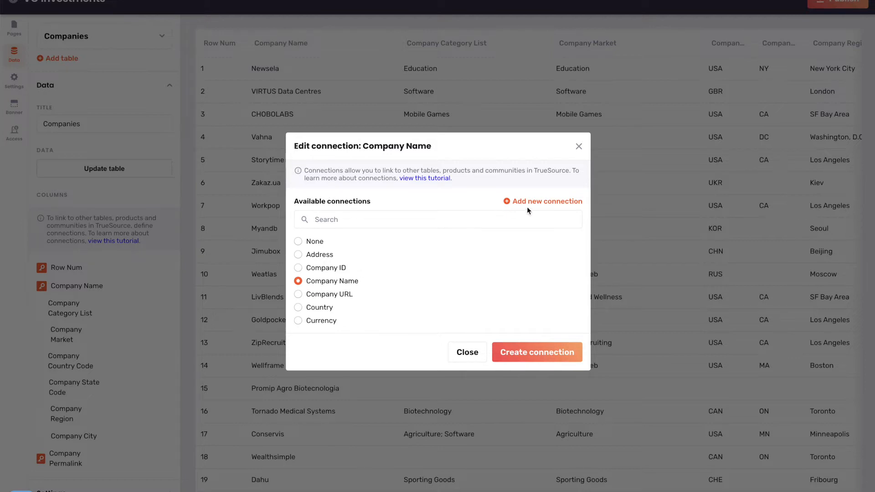
scroll(375, 285, down, 4)
scroll(377, 286, up, 3)
scroll(377, 286, up, 1)
click(543, 202)
click(478, 380)
click(525, 352)
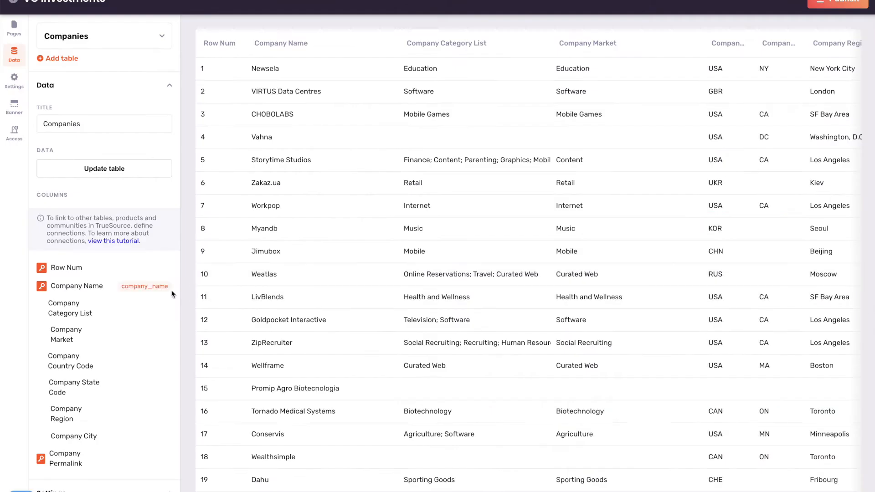
Link the Investors table's Investor Name column to the Investor Name connection.
click(144, 39)
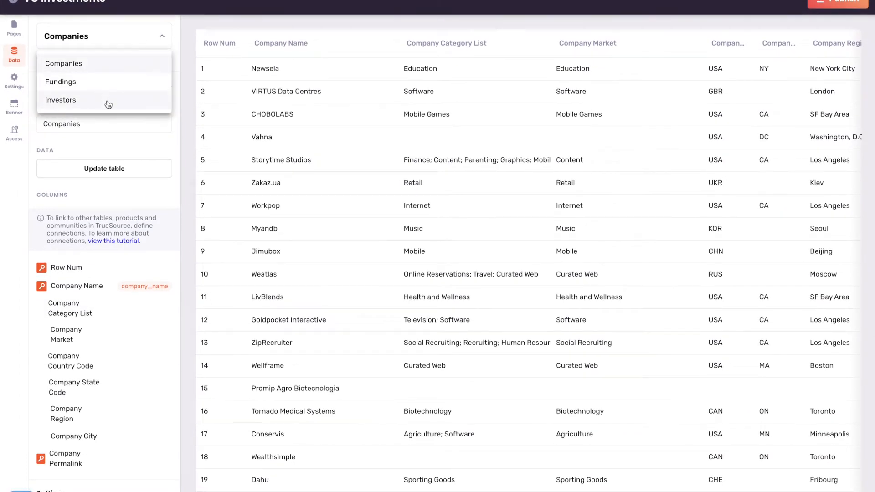
click(110, 104)
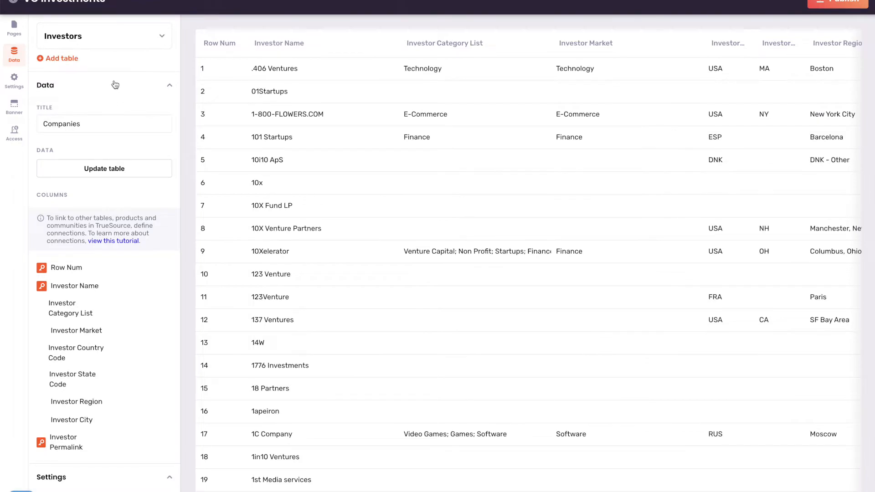
scroll(114, 85, down, 1)
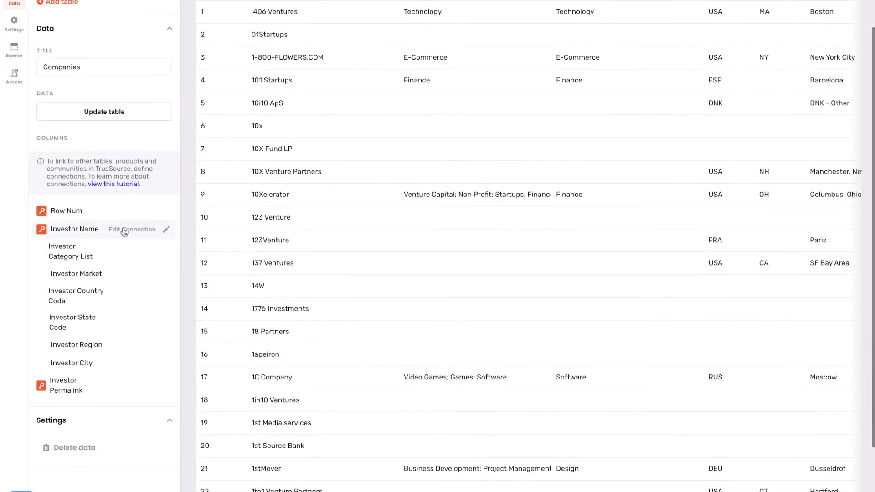
click(124, 232)
scroll(348, 287, down, 2)
click(345, 272)
scroll(106, 154, up, 2)
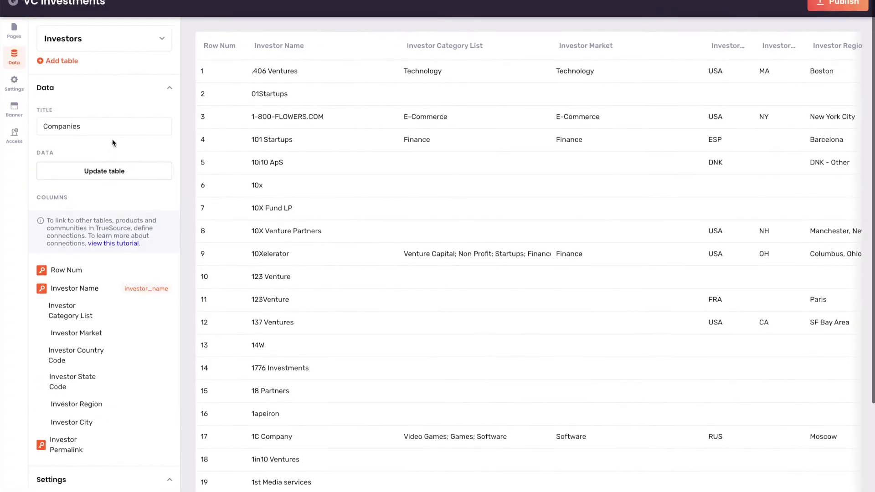
In the Fundings table, connect Company Name and Investor Name to their matching connections.
click(111, 35)
click(63, 82)
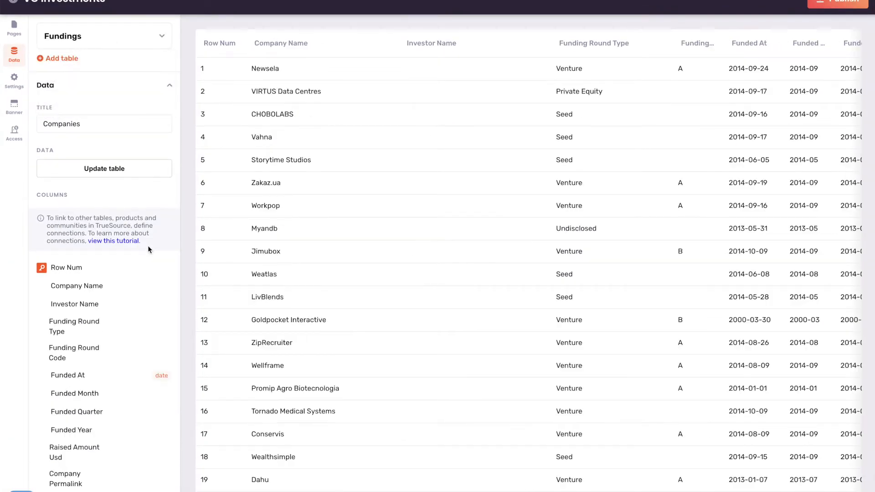
click(127, 288)
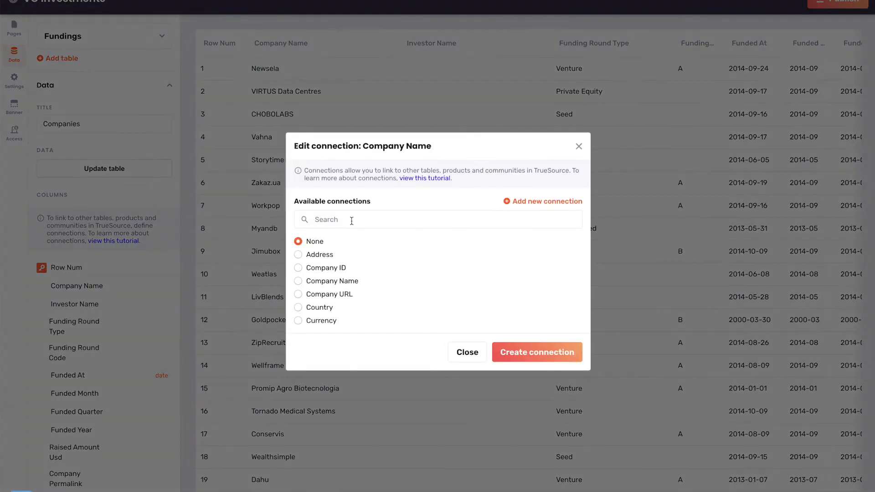
click(341, 281)
click(549, 353)
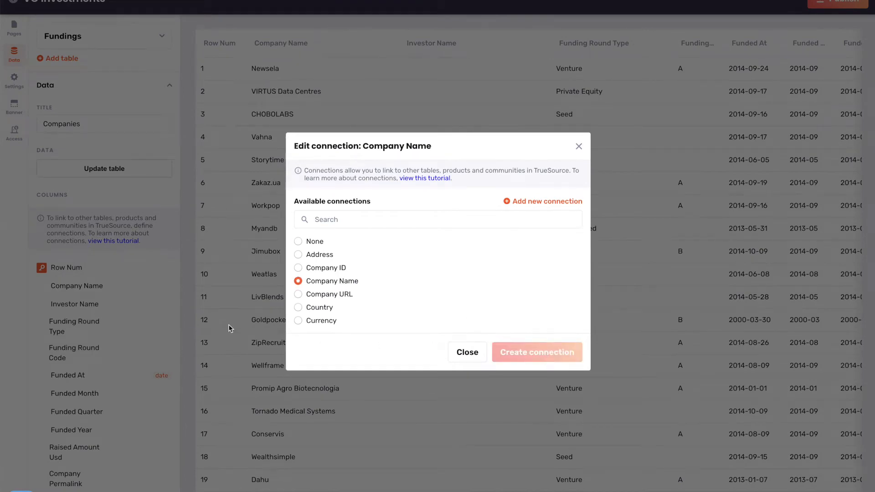
click(136, 304)
scroll(338, 303, down, 3)
click(338, 292)
click(535, 356)
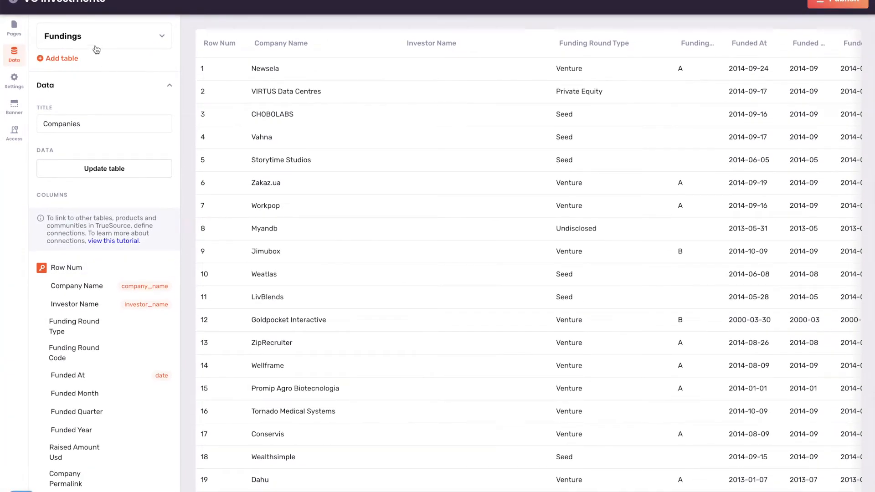
click(14, 30)
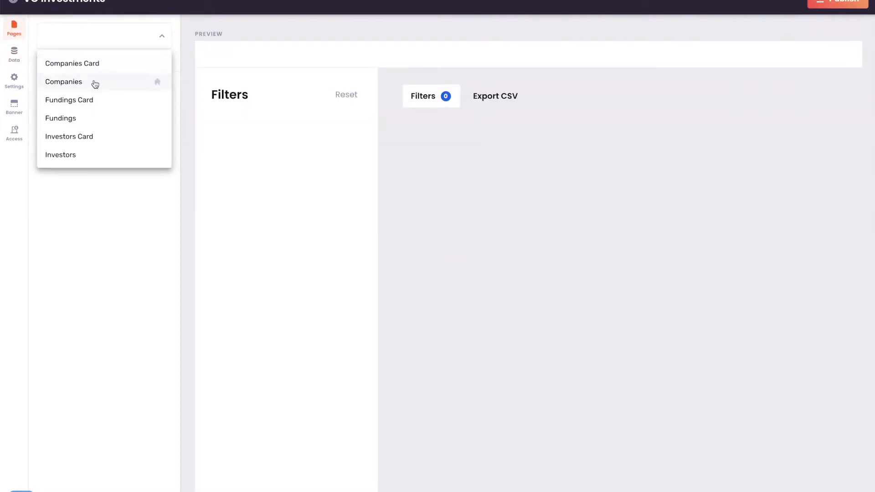
On the Investors page, hide the Row Num column from the table.
click(101, 157)
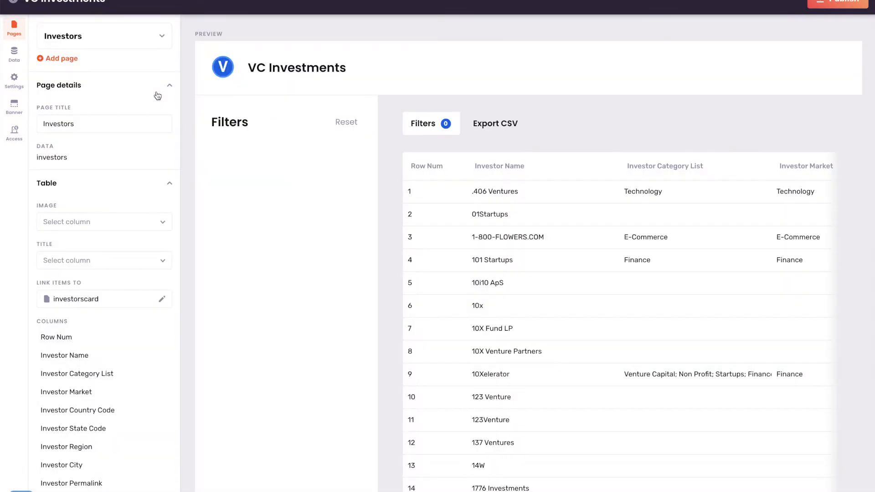
click(155, 40)
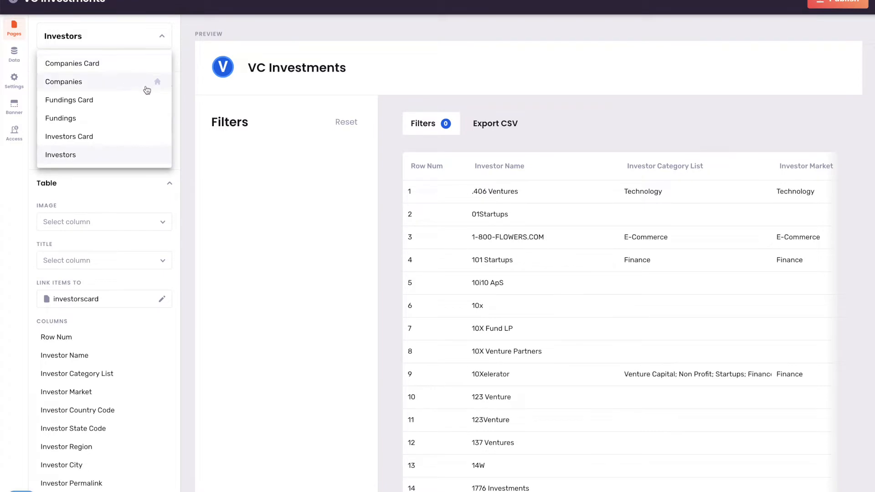
click(215, 25)
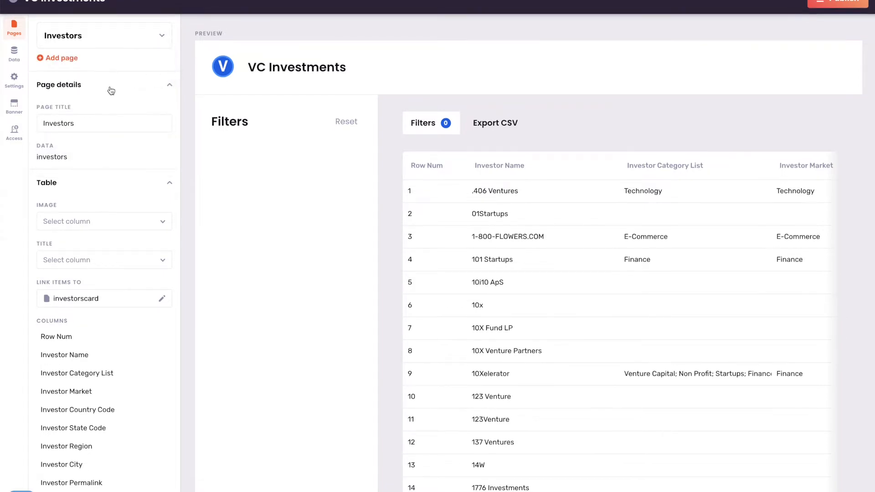
scroll(111, 90, down, 5)
mouse_move(150, 100)
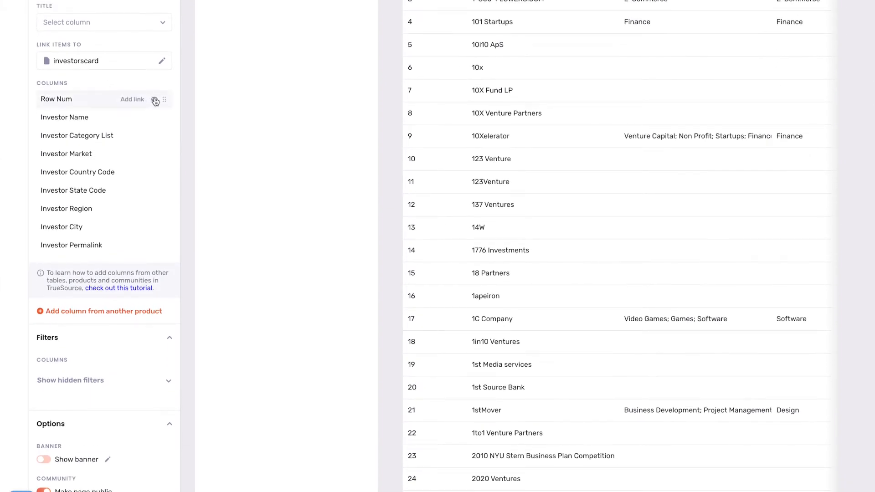
click(154, 100)
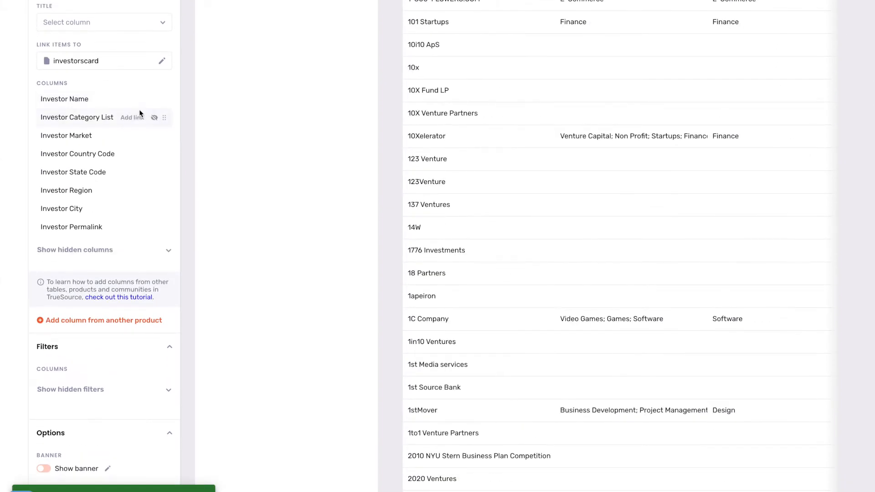
Show Investor Category List, Market, Country Code, State Code and Region as filters.
click(93, 377)
scroll(111, 356, down, 3)
mouse_move(154, 255)
click(155, 259)
click(154, 273)
mouse_move(154, 294)
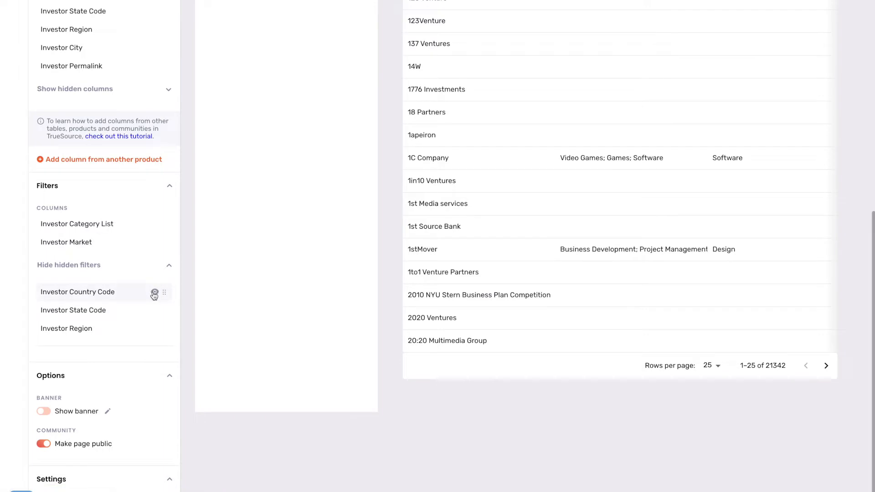
click(154, 293)
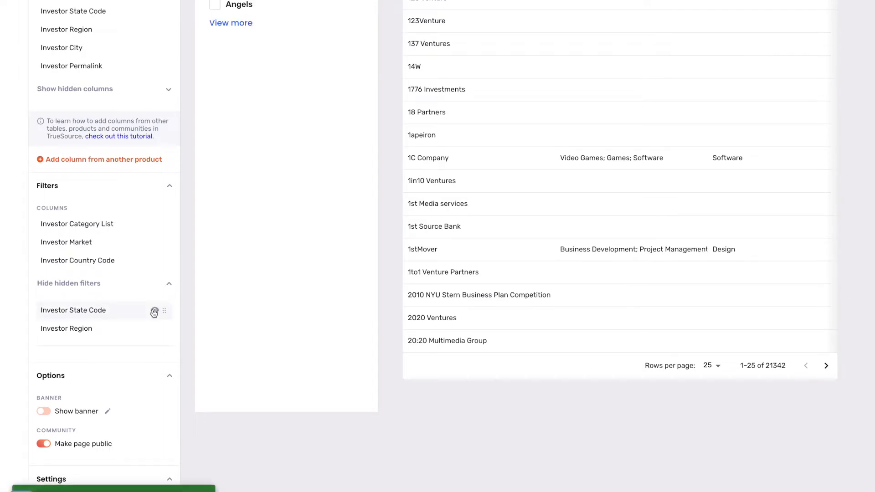
click(154, 328)
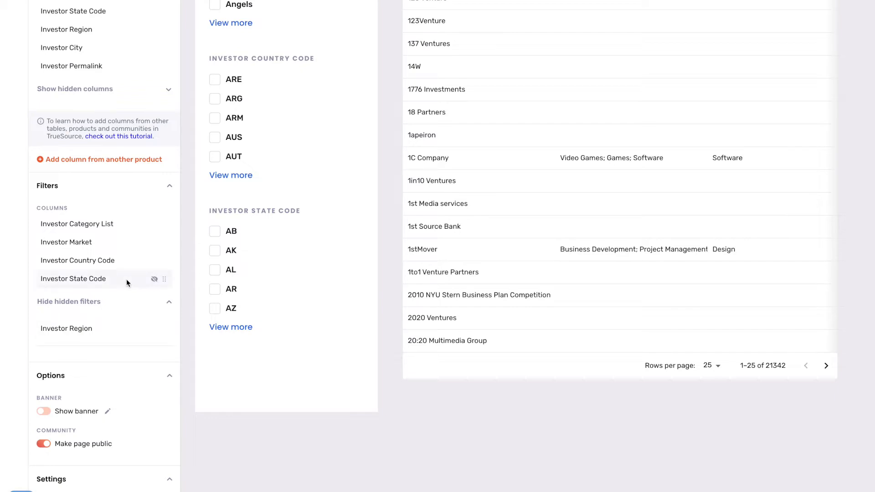
click(154, 330)
scroll(124, 279, up, 10)
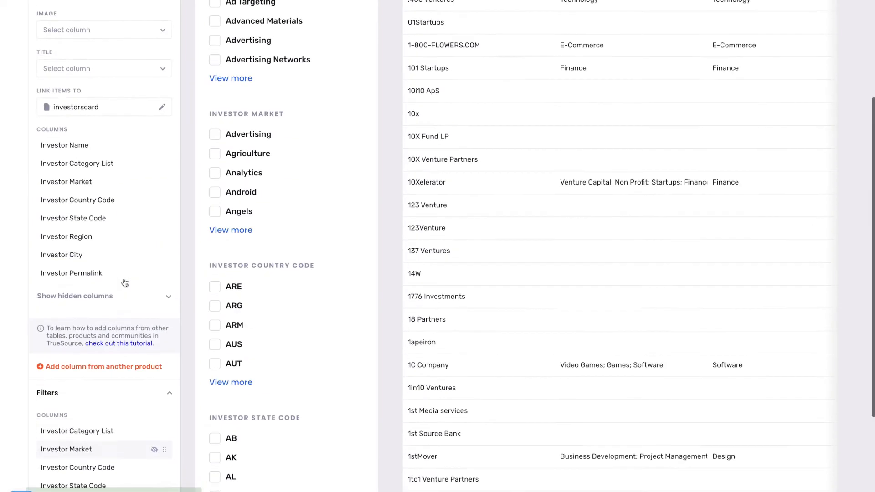
scroll(124, 278, down, 9)
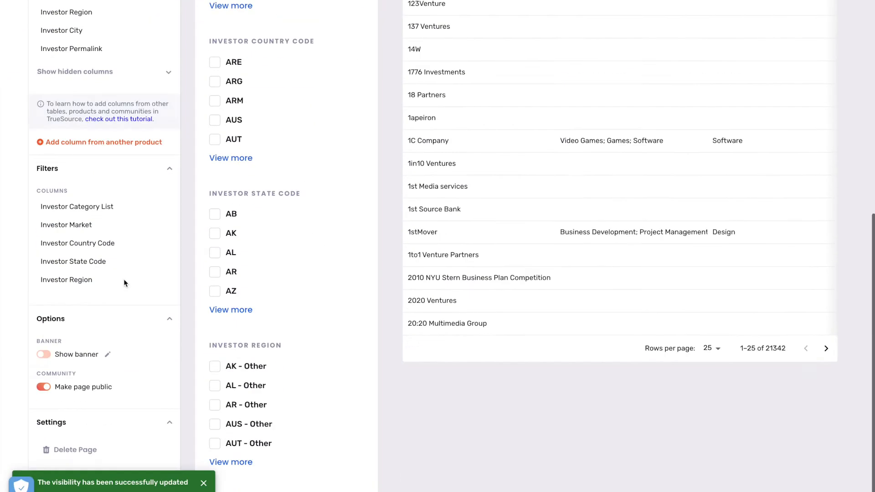
Switch on the banner for the Investors page.
click(44, 369)
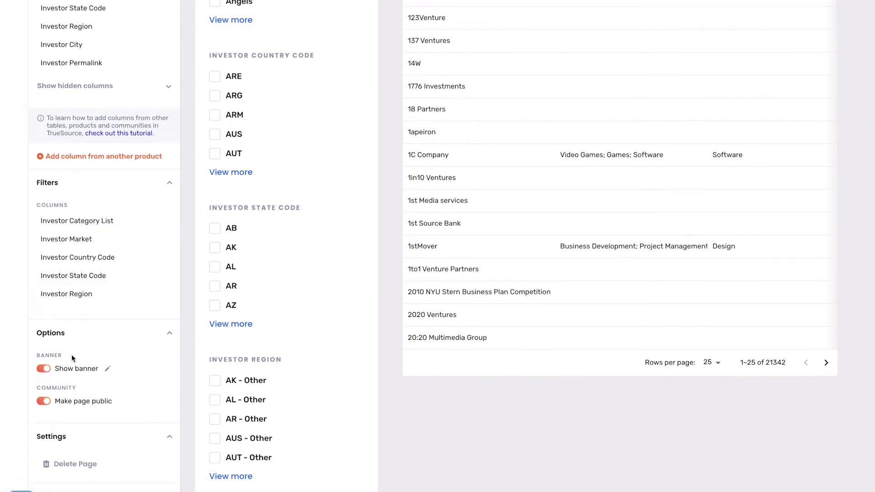
scroll(72, 358, up, 10)
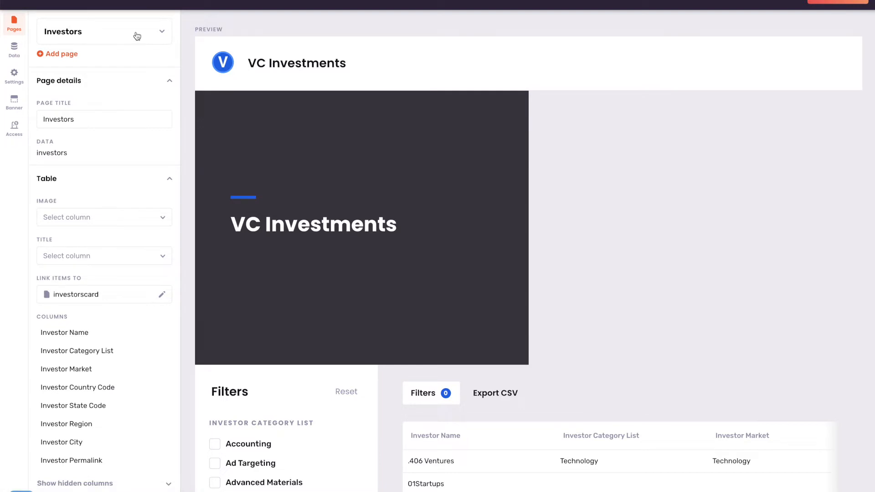
scroll(131, 221, down, 3)
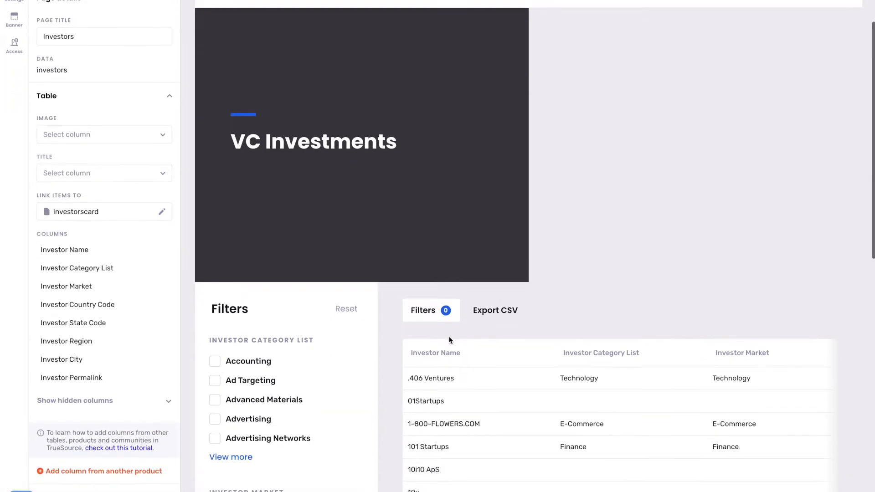
scroll(97, 339, up, 3)
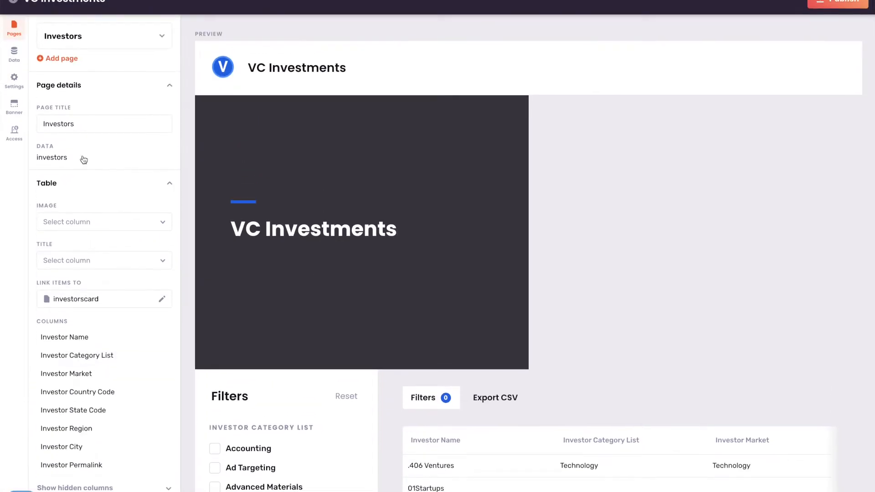
click(140, 35)
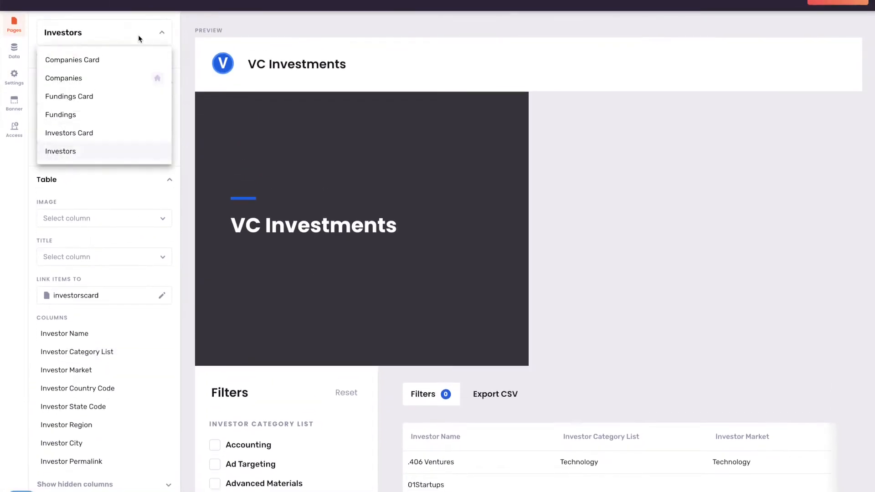
On the Investors Card, use Investor Name as the title and Investor Market as the subtitle.
click(105, 133)
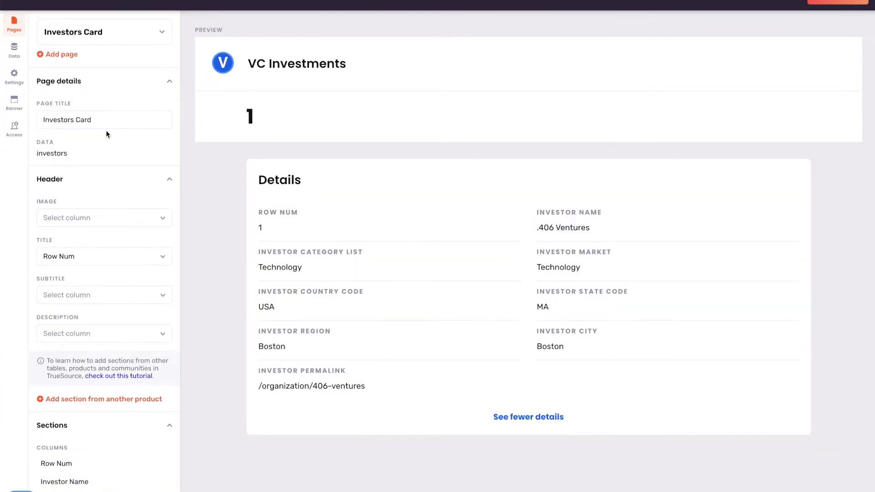
scroll(106, 133, down, 1)
click(127, 167)
click(131, 146)
click(133, 206)
click(119, 259)
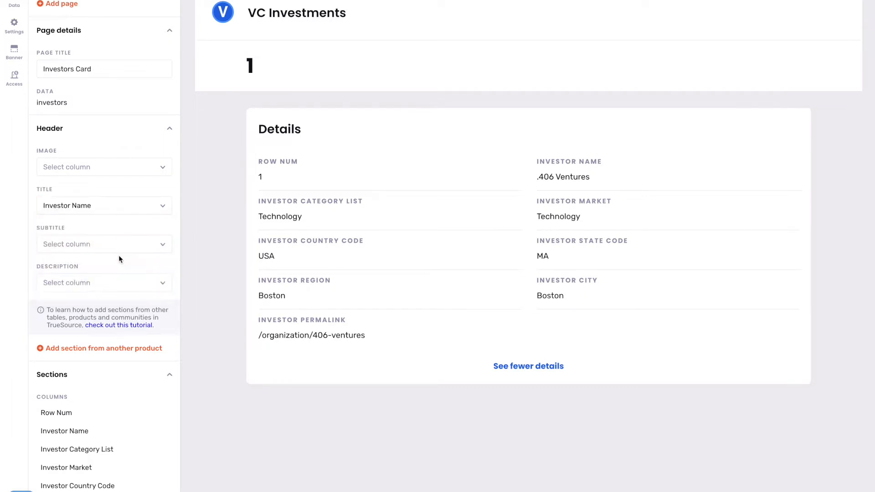
click(141, 241)
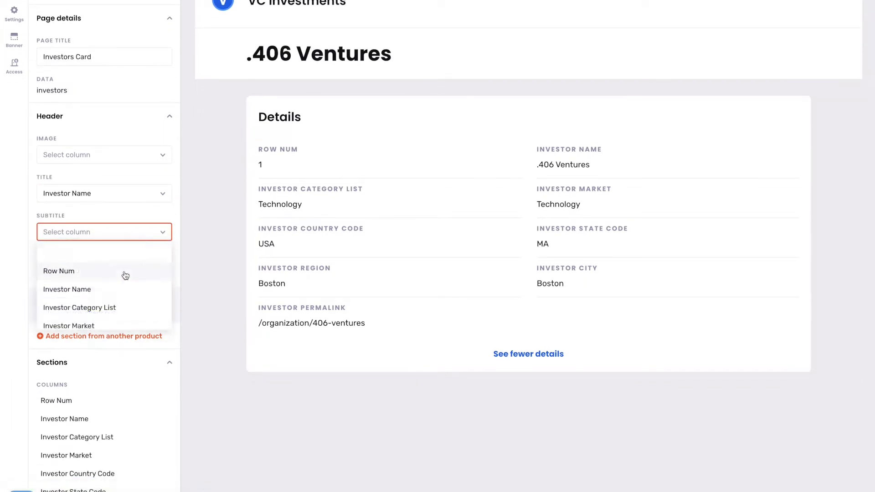
scroll(130, 301, down, 1)
click(108, 306)
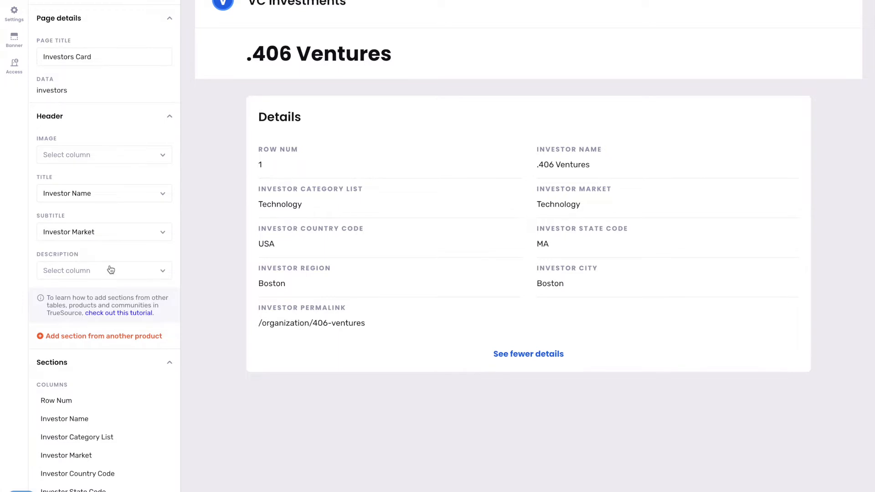
Hide Row Num and Investor Market from the card details.
scroll(110, 270, down, 3)
mouse_move(138, 281)
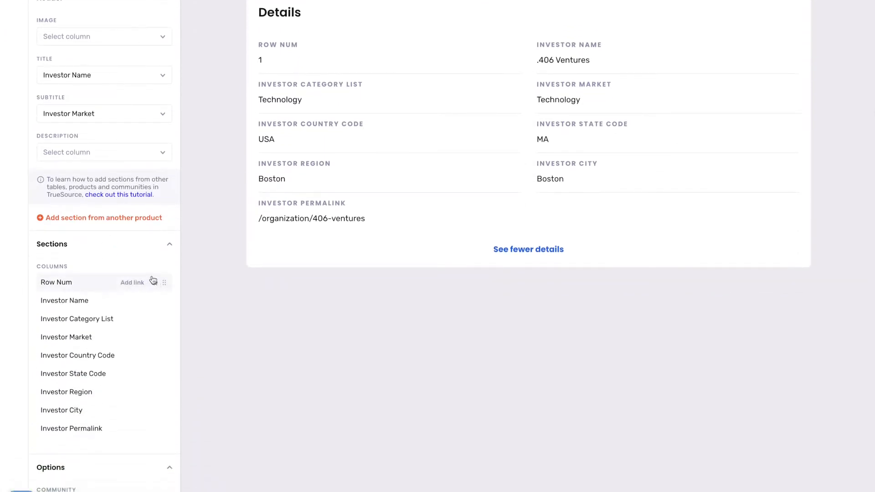
click(154, 283)
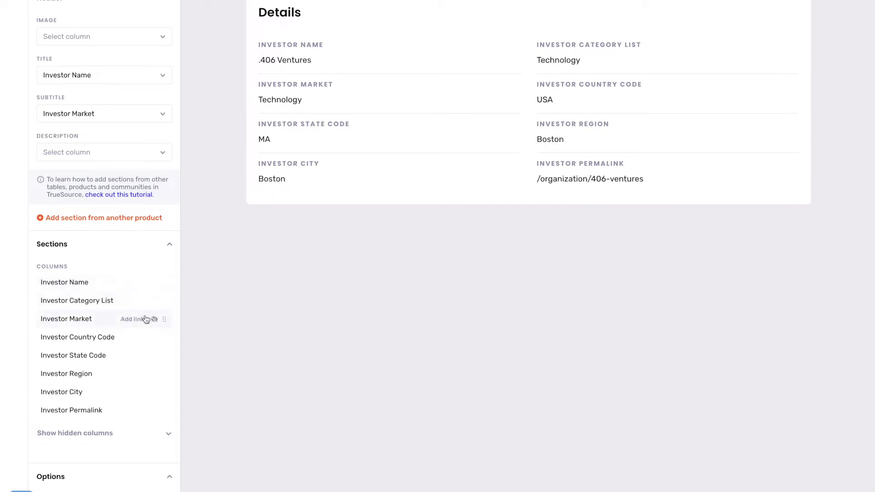
click(154, 301)
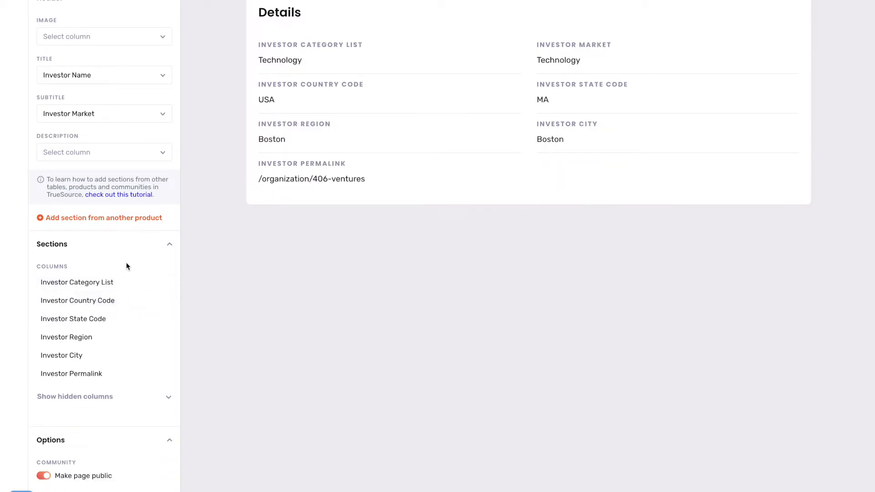
scroll(127, 265, up, 4)
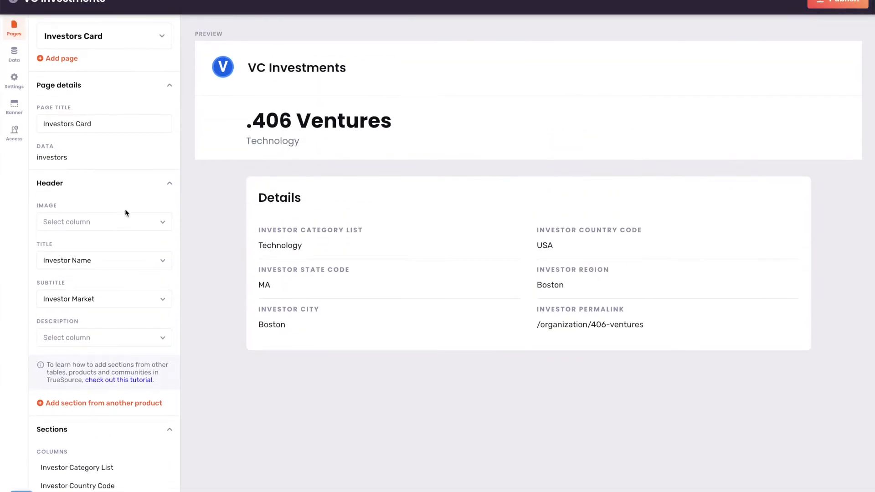
click(134, 40)
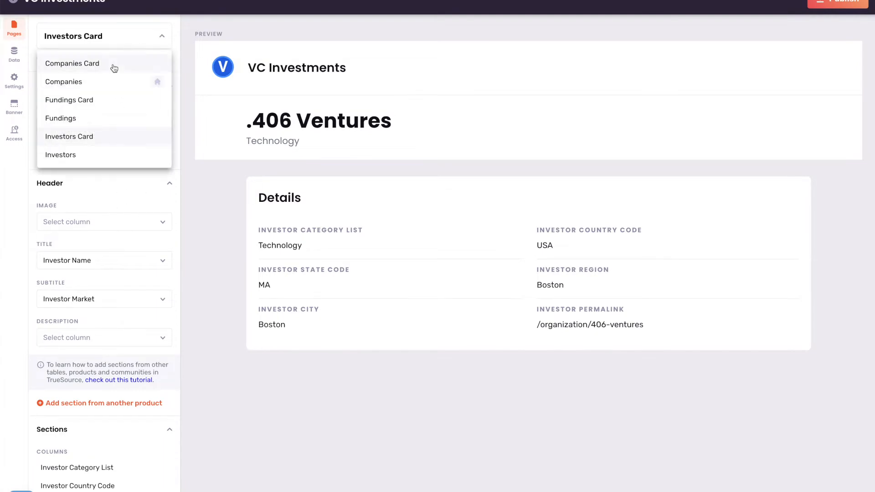
On the Companies page, hide the Row Num column from the table.
click(109, 82)
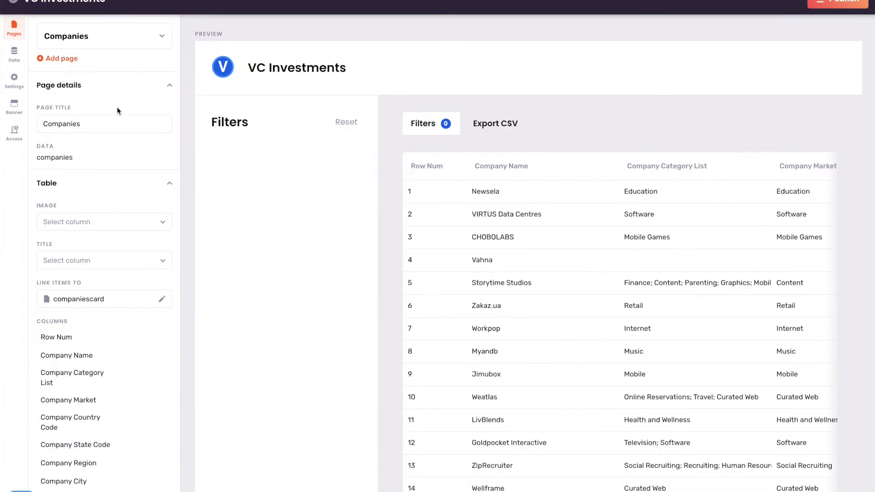
scroll(147, 212, down, 3)
mouse_move(154, 219)
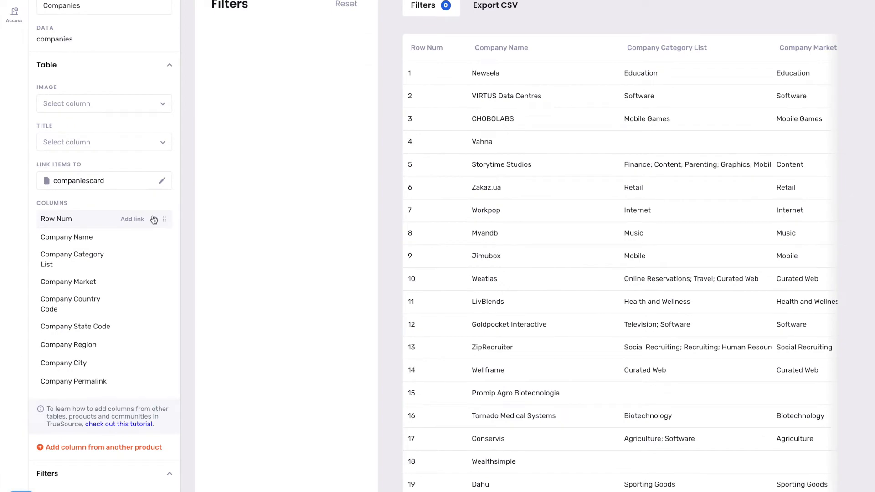
click(154, 219)
Show Company Category List, Market, Country Code and State Code as filters.
scroll(154, 221, down, 5)
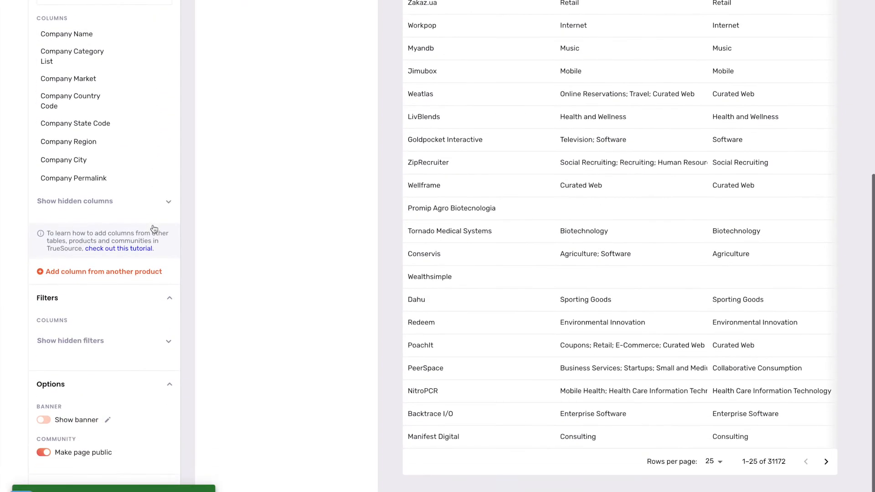
click(97, 328)
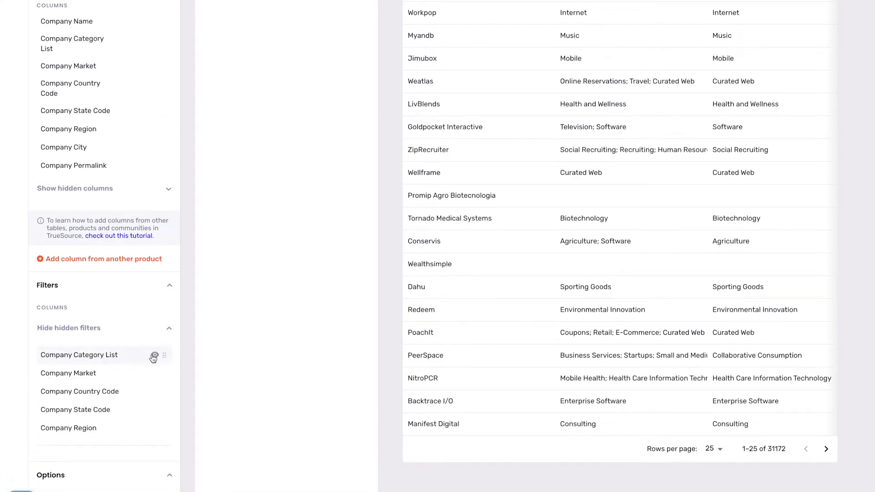
click(153, 372)
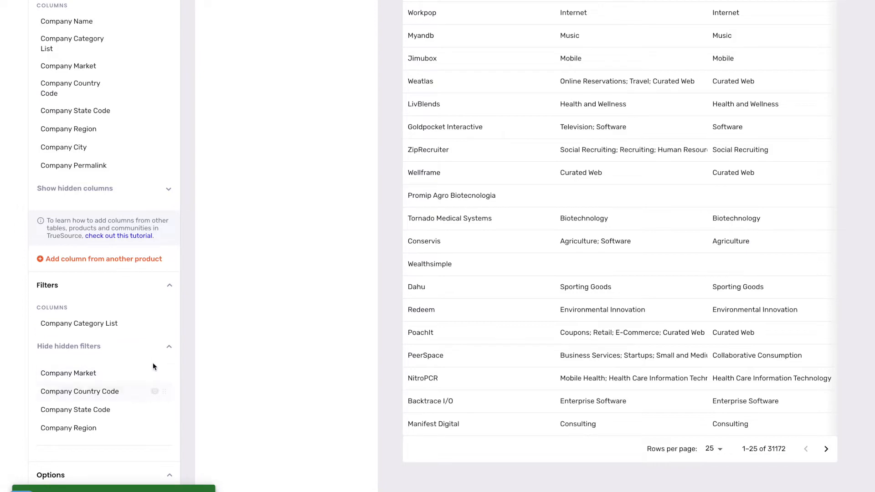
click(154, 373)
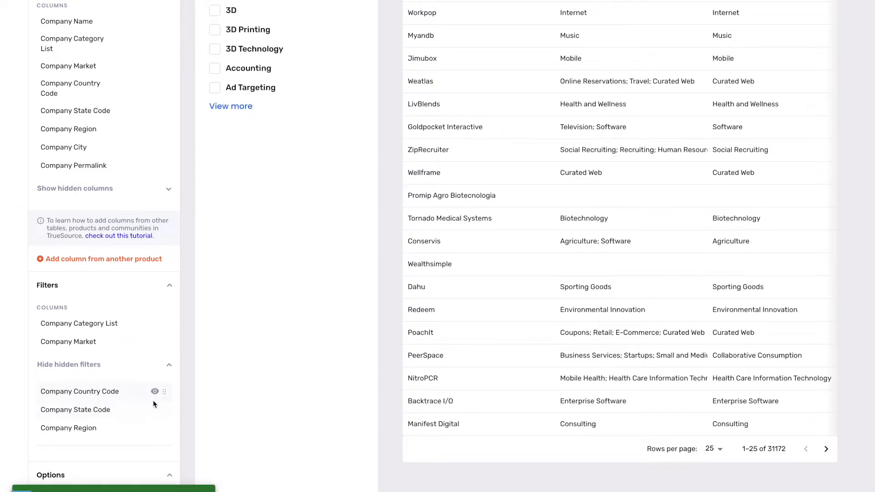
click(154, 392)
click(153, 411)
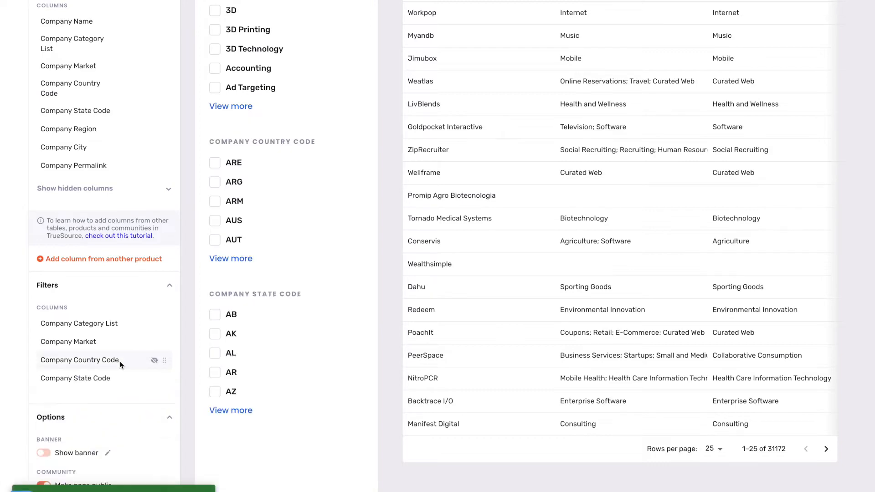
scroll(120, 365, down, 1)
scroll(120, 364, down, 2)
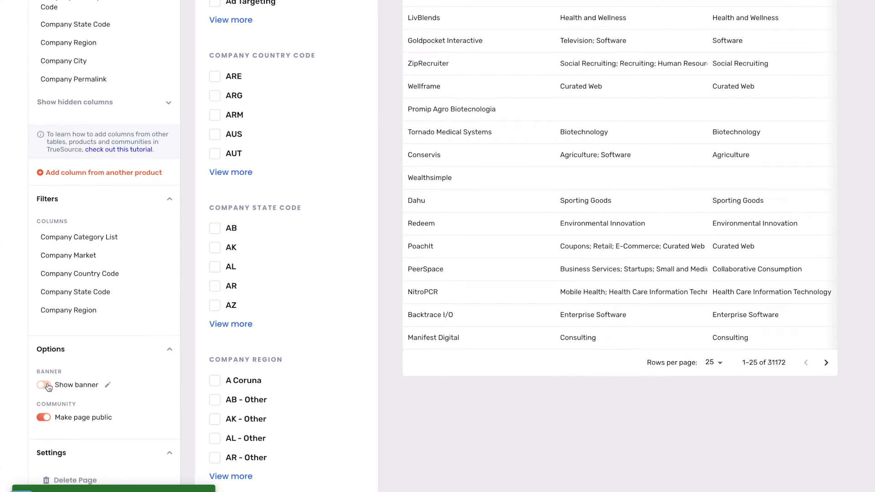
scroll(97, 350, up, 10)
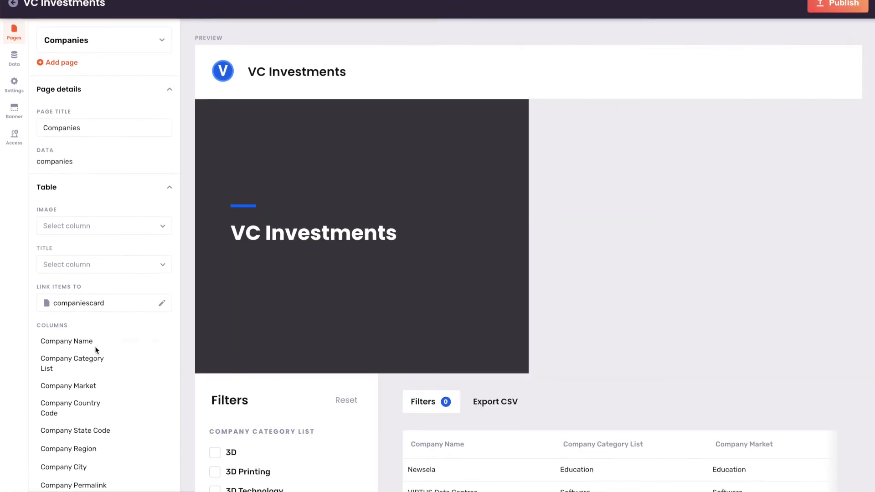
click(126, 41)
On the Companies Card, title cards with Company Name, subtitle them with Company Market, and hide Row Num.
click(107, 64)
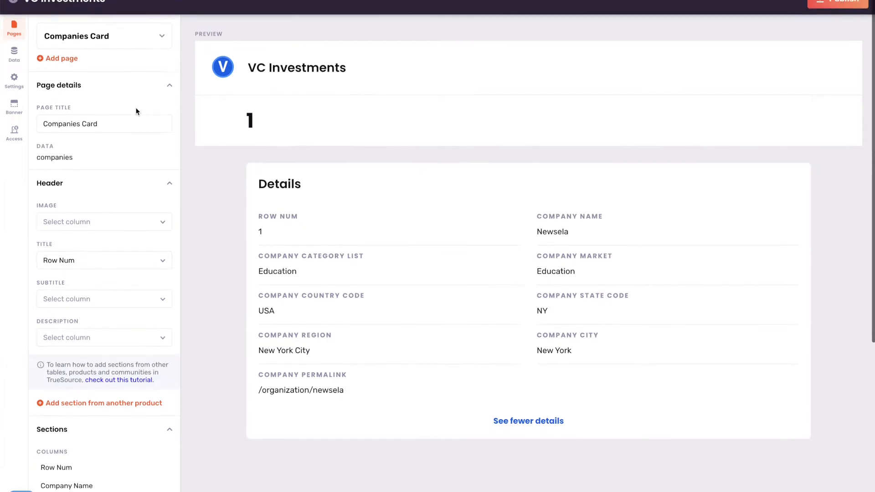
scroll(141, 262, down, 1)
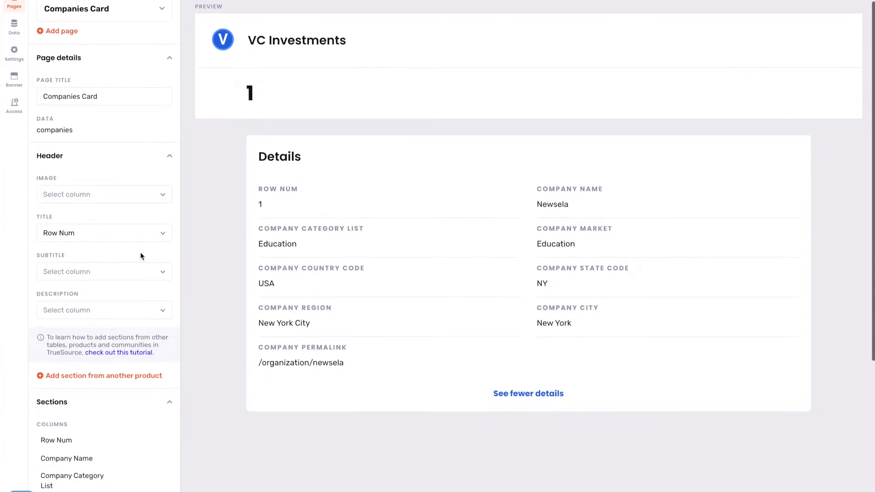
click(141, 238)
click(111, 296)
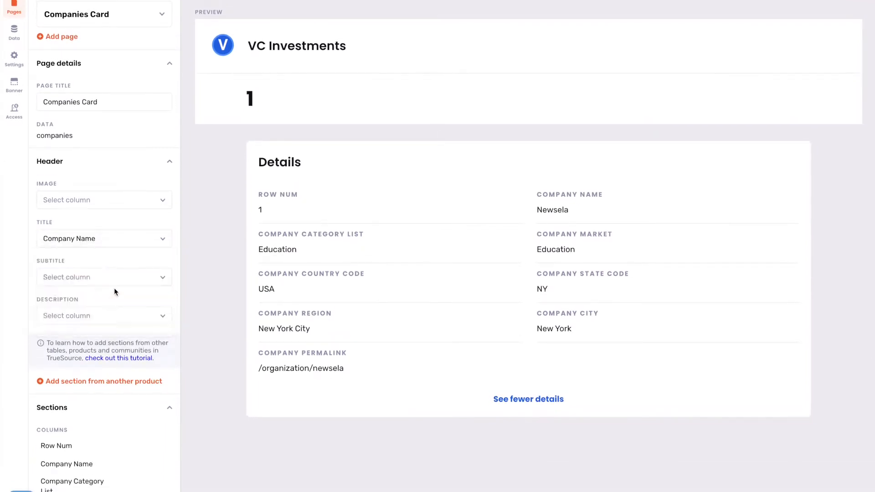
click(131, 280)
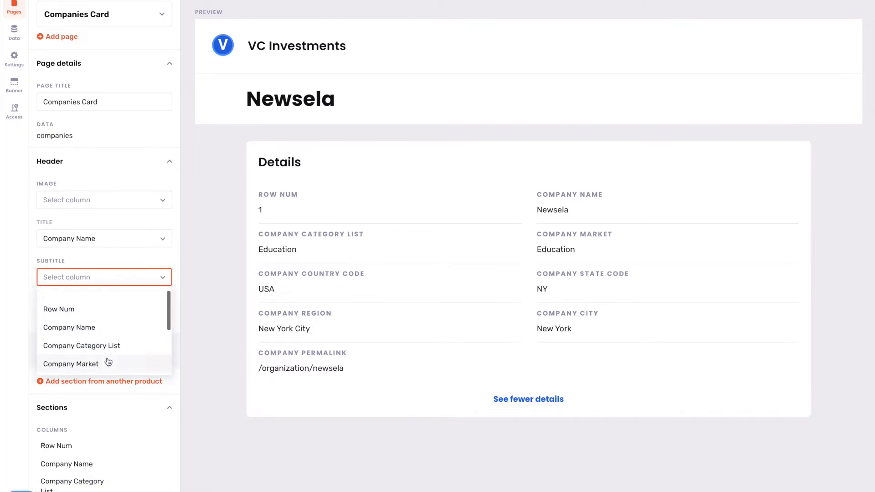
click(108, 361)
scroll(108, 361, down, 3)
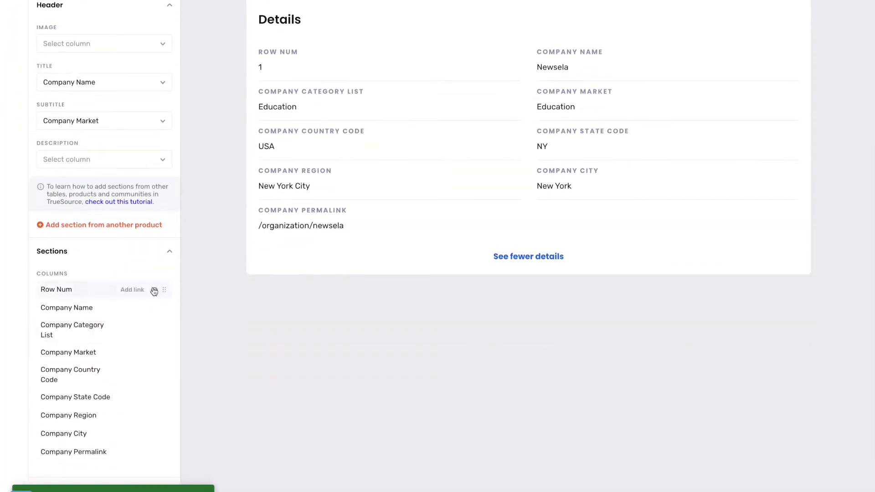
click(154, 291)
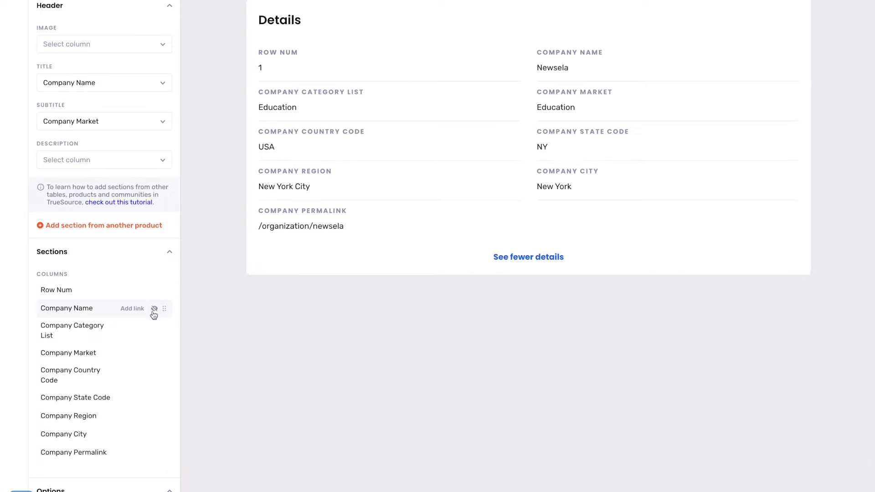
Hide Company Market from the Companies Card details and expand the list of hidden columns.
scroll(153, 314, down, 1)
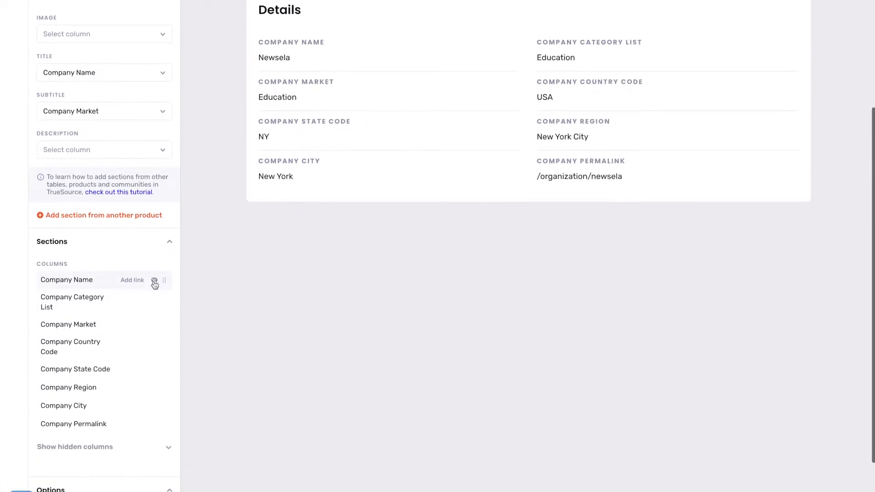
scroll(150, 340, down, 1)
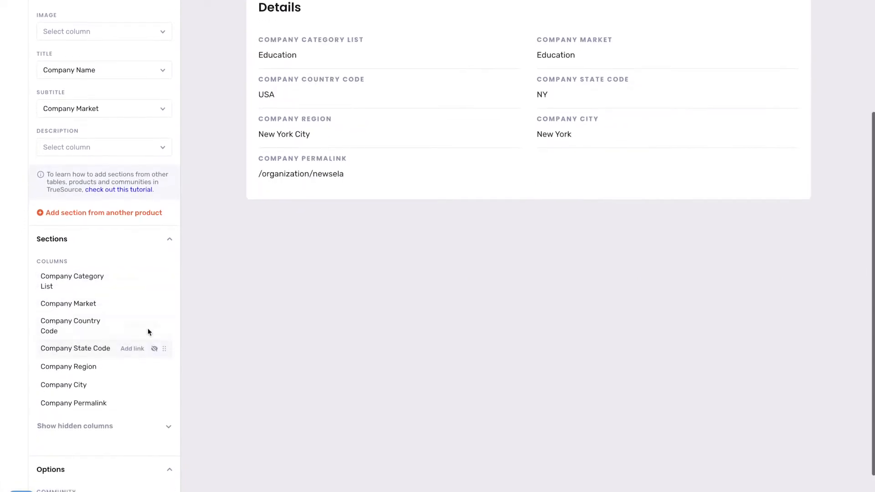
click(154, 296)
scroll(137, 314, down, 3)
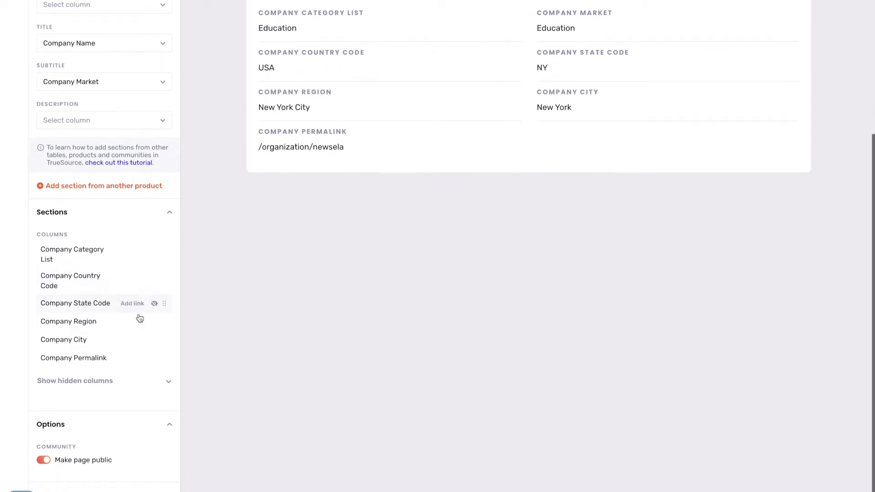
scroll(136, 321, up, 5)
click(106, 415)
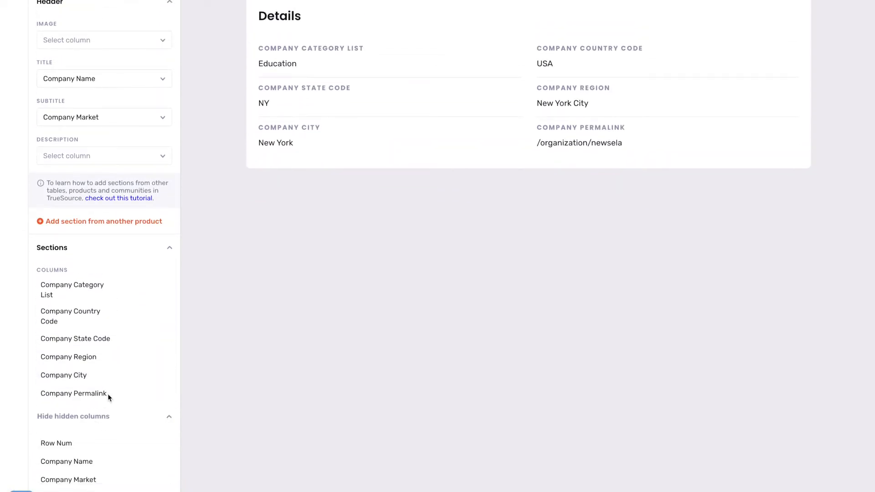
scroll(111, 381, up, 5)
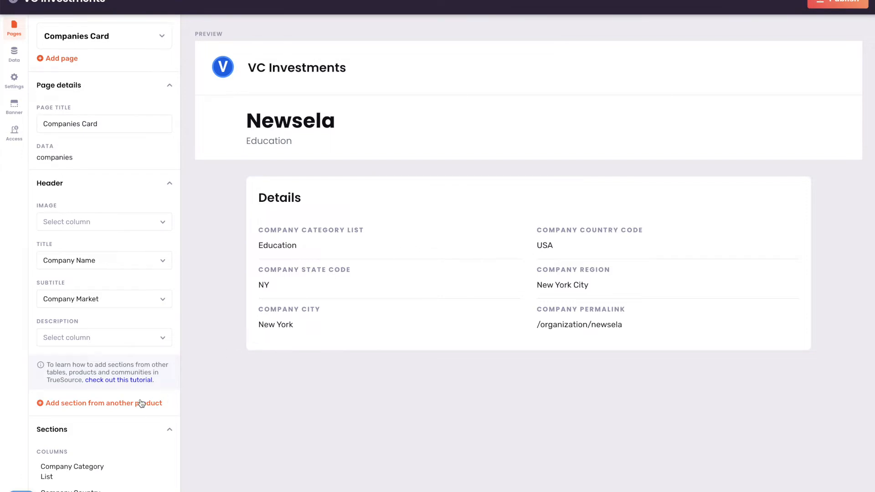
Add a Fundings section from the VC Investments product to the Companies Card.
click(123, 406)
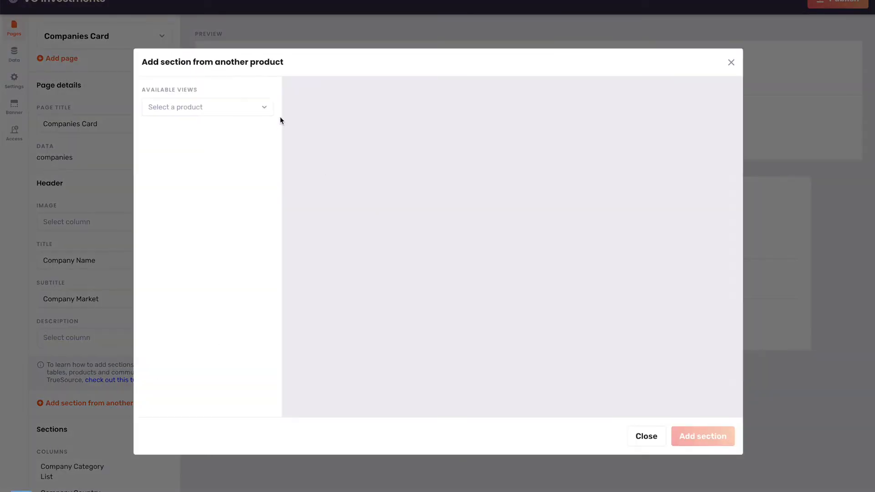
click(264, 109)
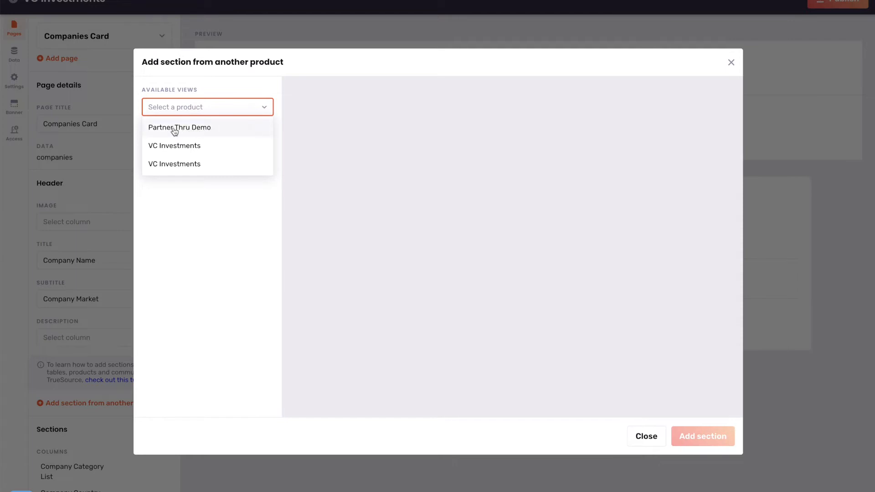
click(212, 148)
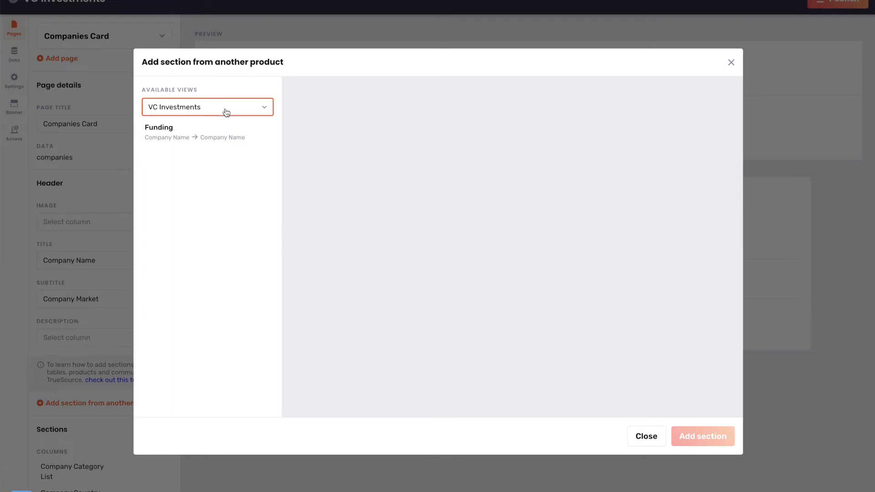
click(226, 112)
click(217, 164)
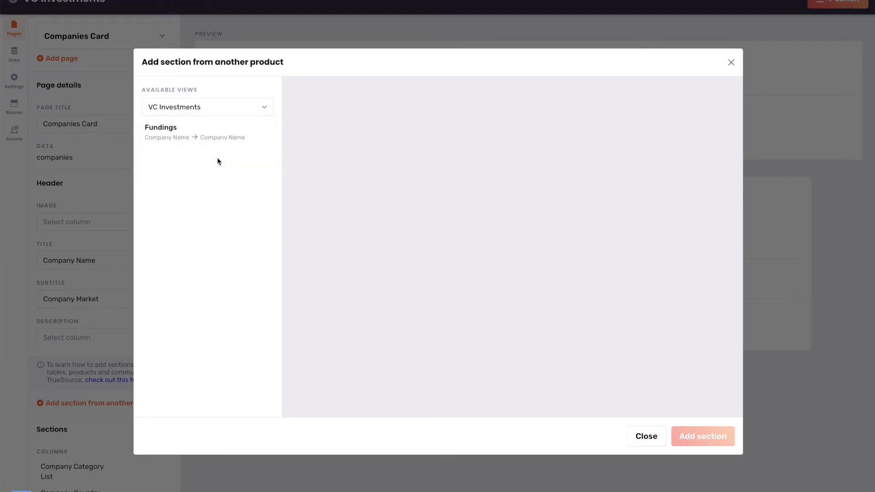
click(187, 131)
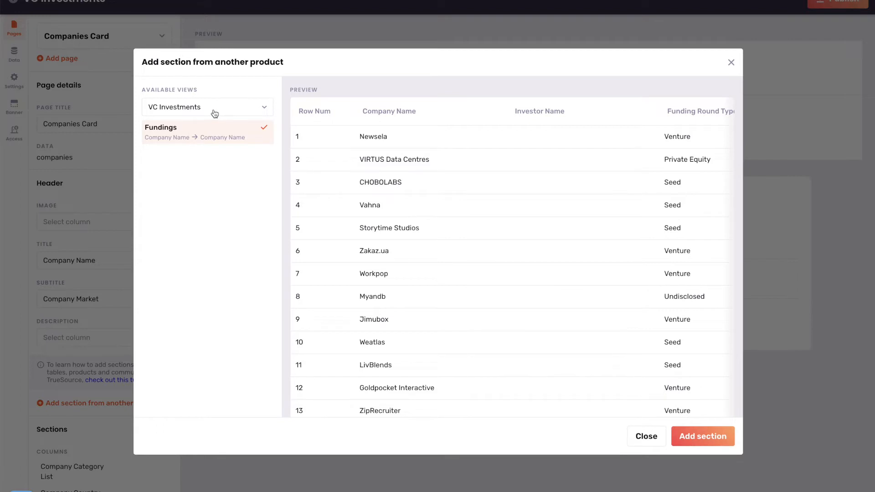
click(214, 114)
click(197, 167)
click(188, 136)
click(702, 438)
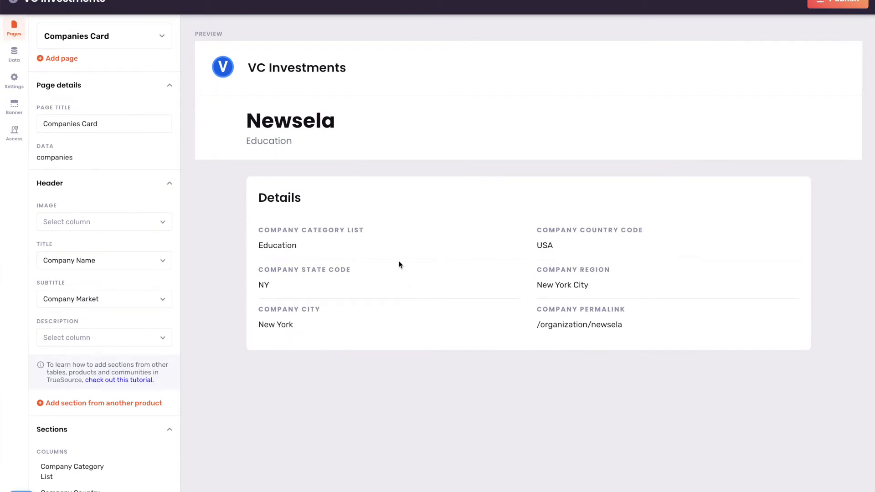
Check the updated Companies Card layout and bring up the site pages list.
scroll(399, 263, down, 4)
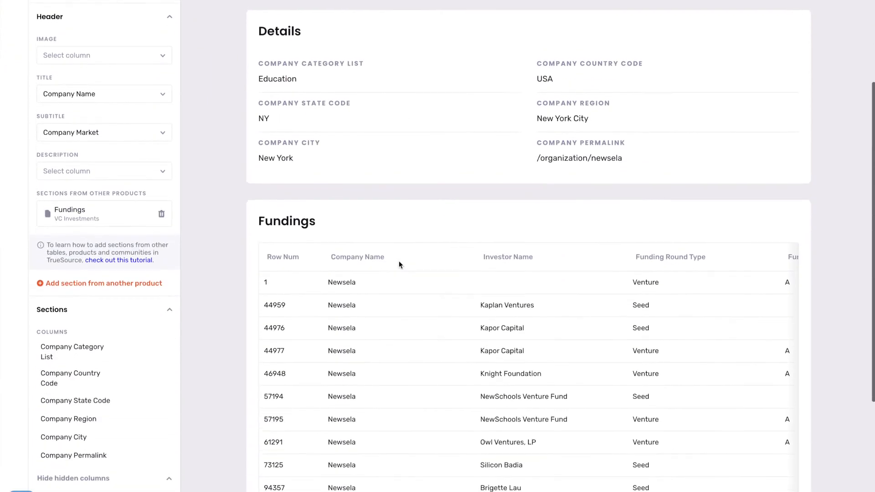
scroll(398, 264, up, 4)
click(136, 37)
Add a Fundings section from VC Investments to the Investors Card page.
click(108, 138)
scroll(123, 173, down, 2)
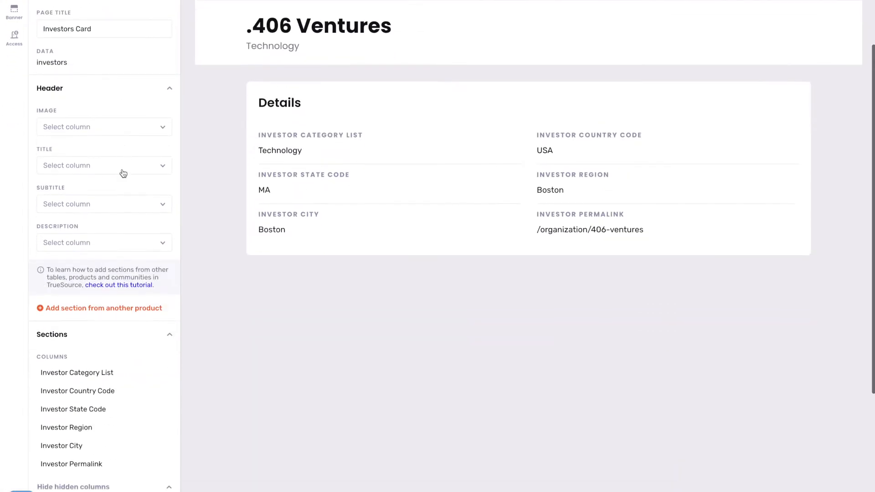
click(129, 309)
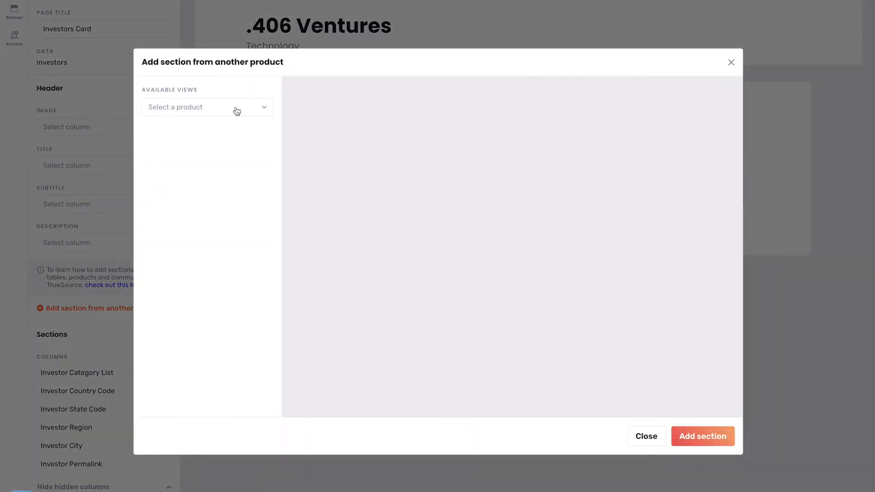
click(237, 111)
click(209, 146)
click(193, 137)
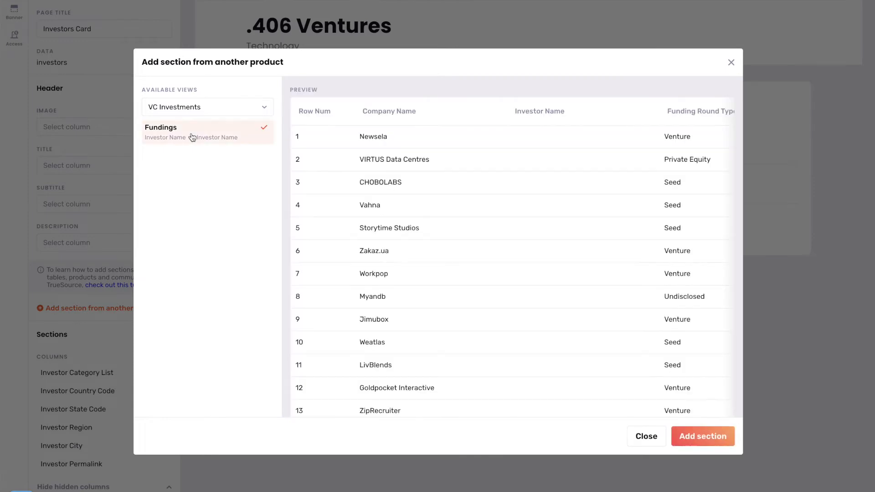
click(700, 437)
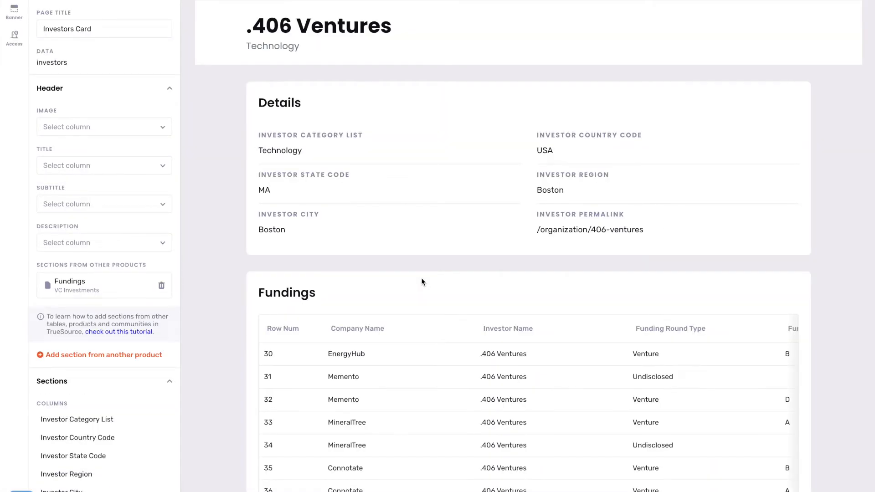
Switch the editor to the Fundings page.
scroll(421, 282, down, 2)
scroll(421, 279, up, 4)
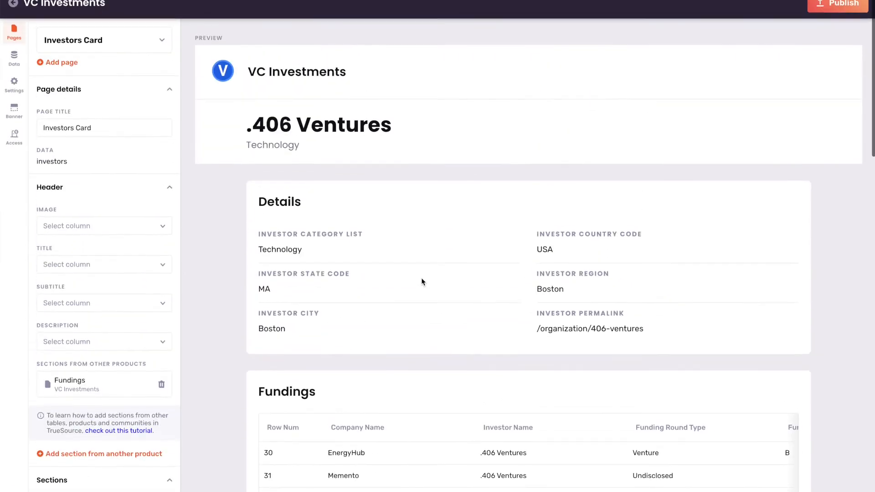
click(142, 38)
click(103, 119)
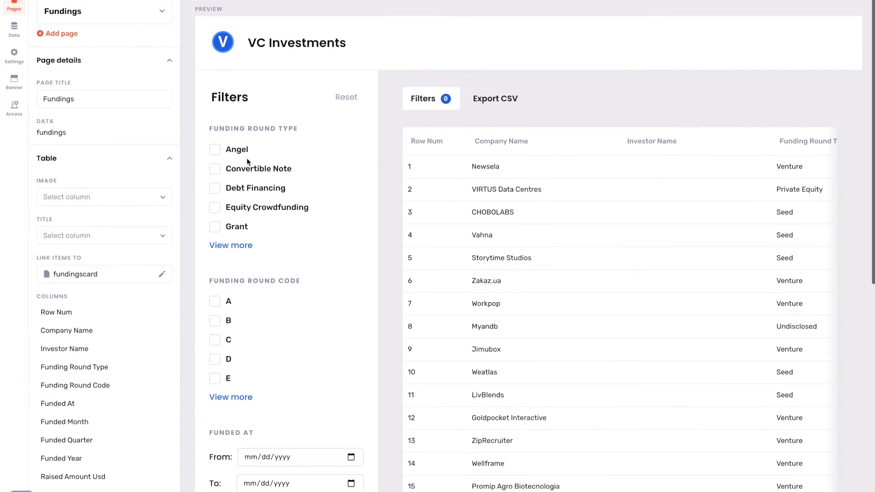
Hide the Row Num column from the Fundings page table.
scroll(247, 158, down, 2)
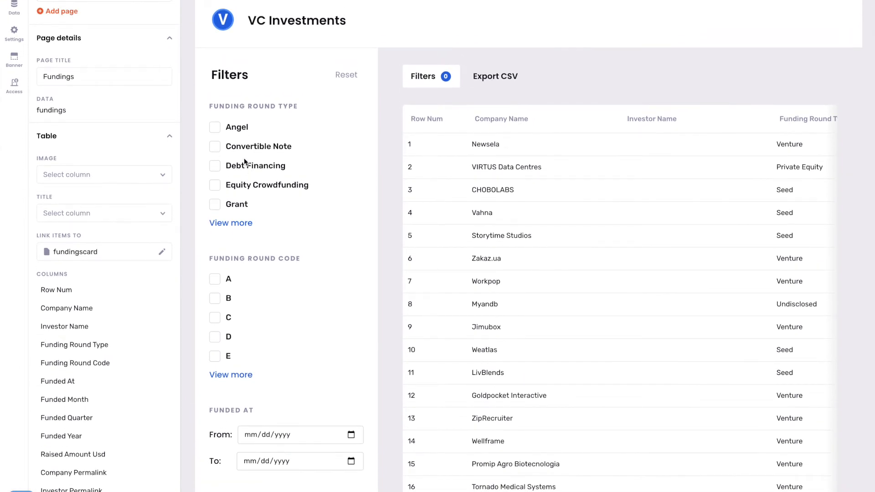
scroll(151, 294, down, 1)
scroll(111, 279, down, 1)
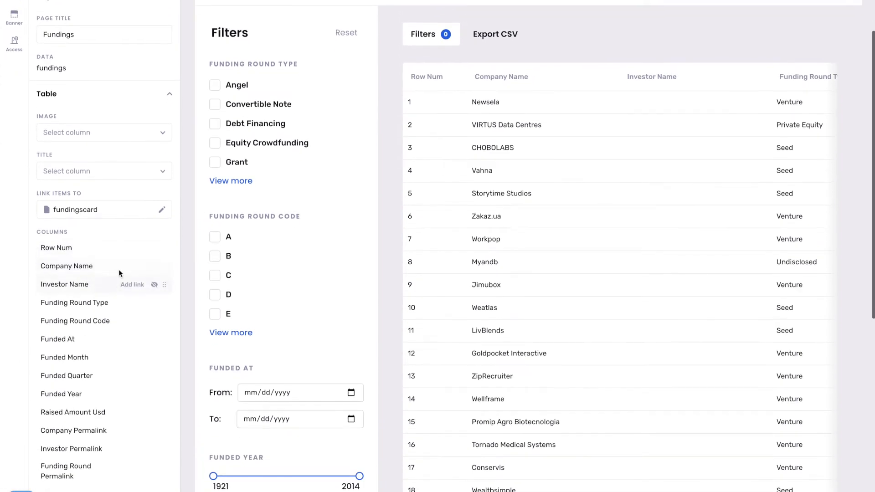
scroll(111, 245, up, 4)
scroll(112, 250, down, 1)
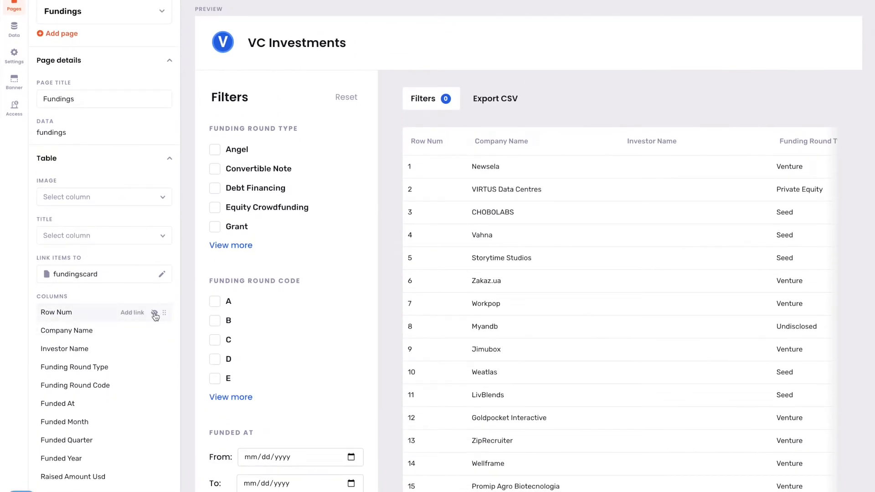
click(154, 313)
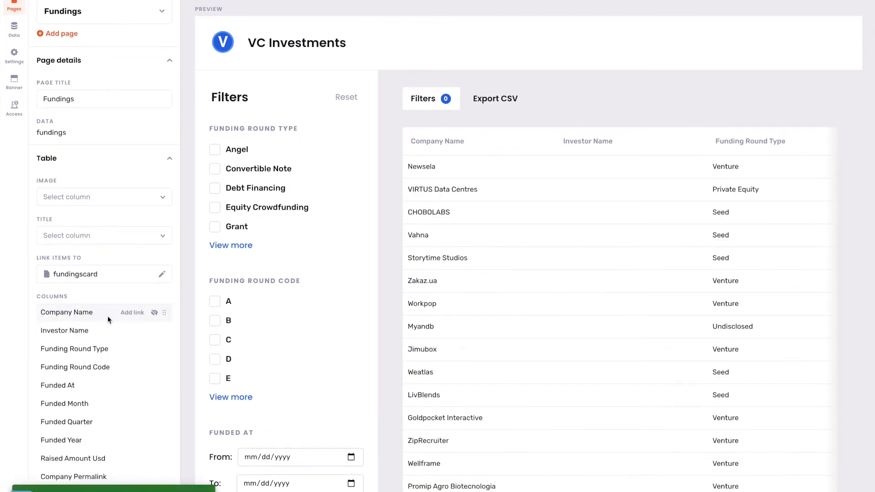
Bring up the settings for which page the Fundings table rows link to.
scroll(109, 319, down, 4)
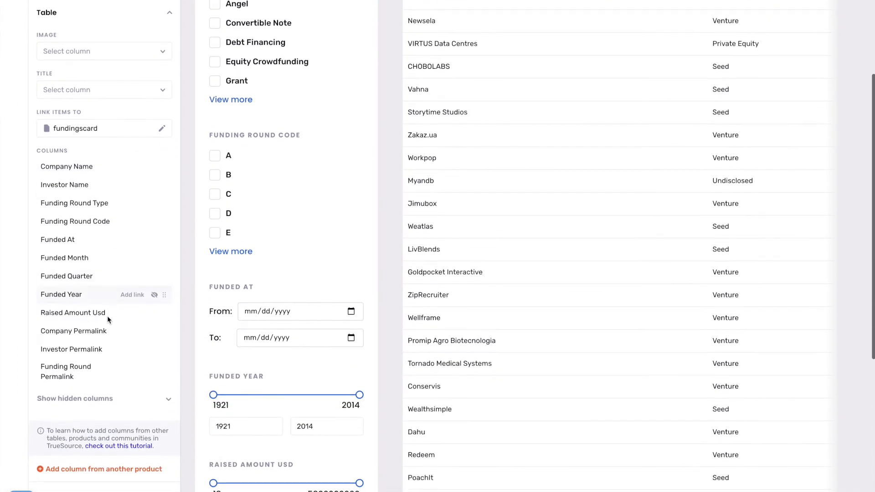
scroll(107, 316, up, 5)
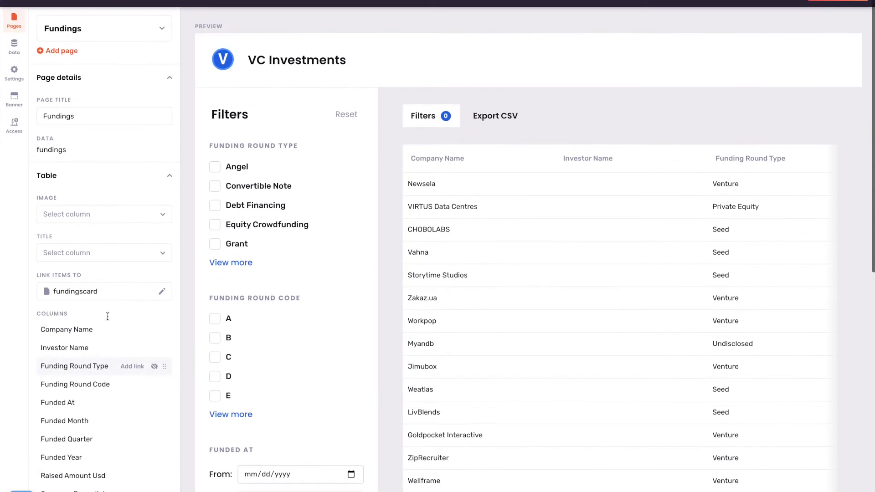
scroll(437, 223, down, 1)
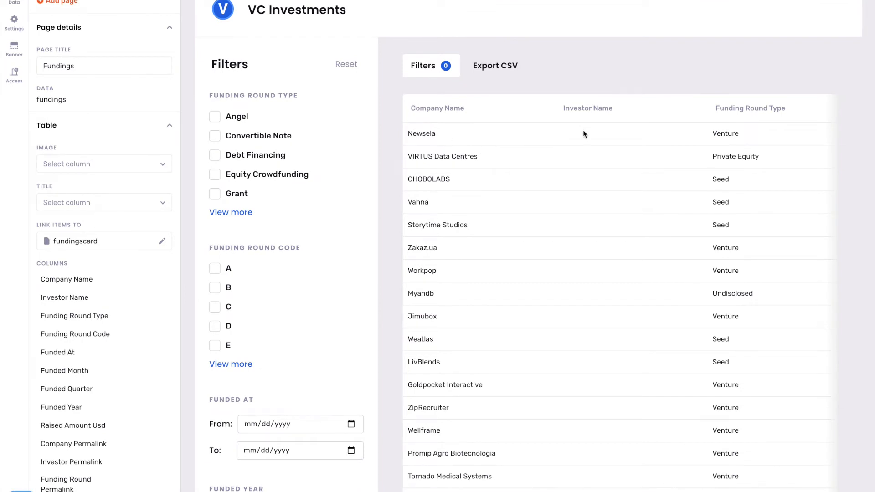
scroll(588, 130, down, 1)
scroll(538, 134, up, 1)
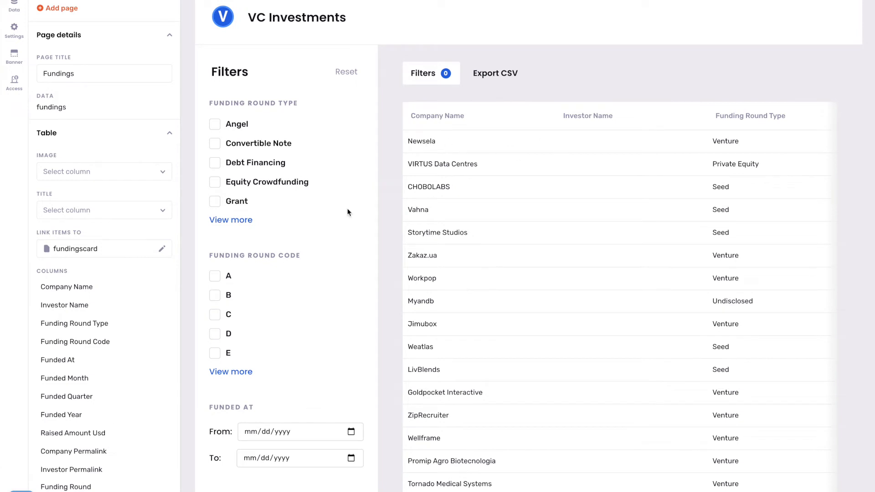
click(162, 250)
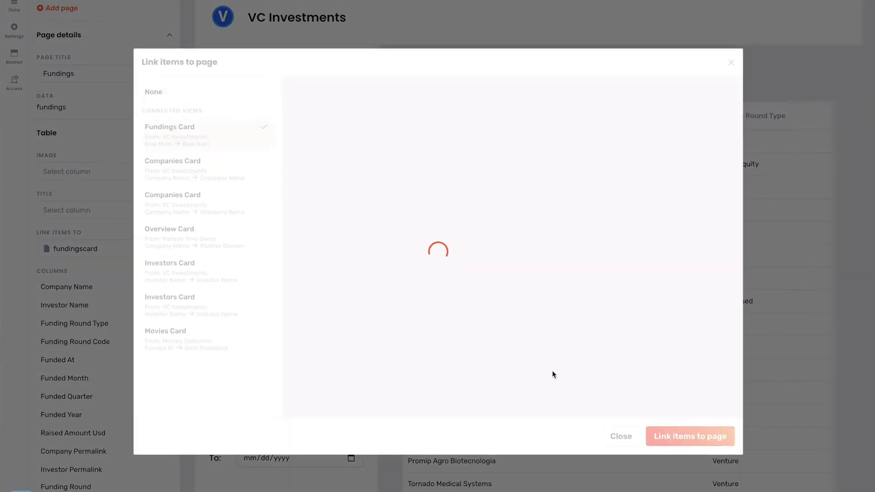
Set the Fundings table rows to link to no page.
click(162, 93)
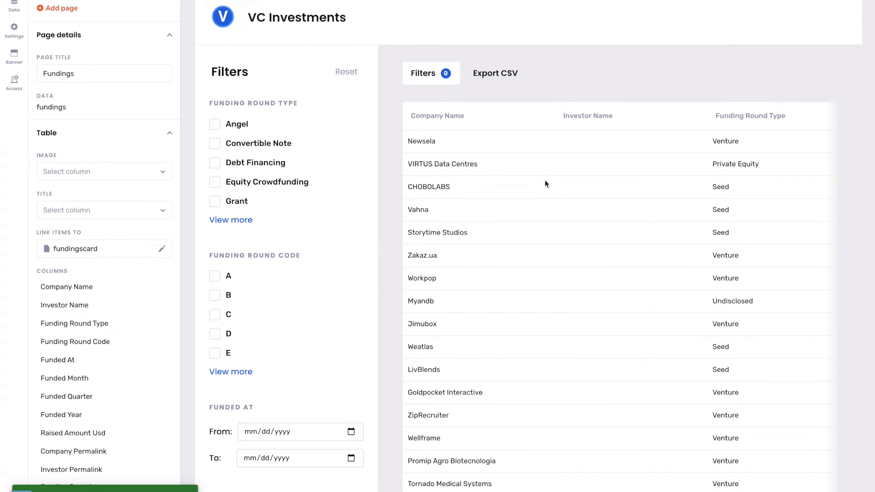
scroll(113, 120, up, 1)
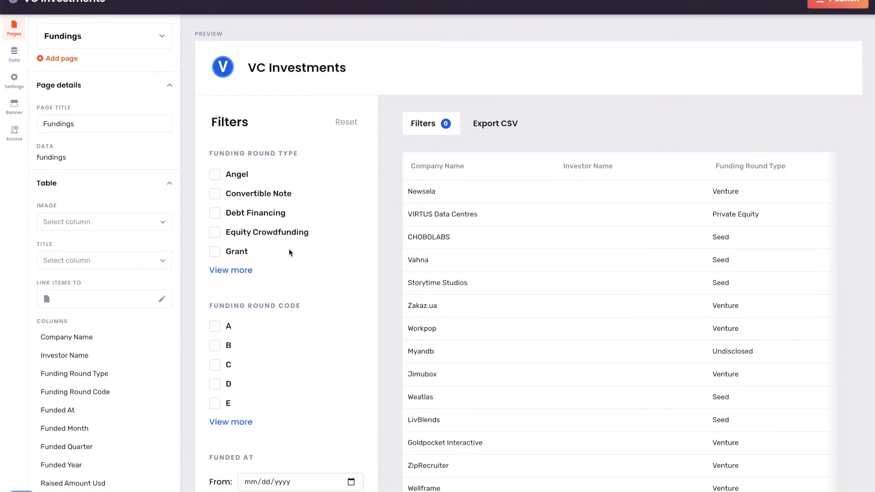
scroll(127, 285, down, 1)
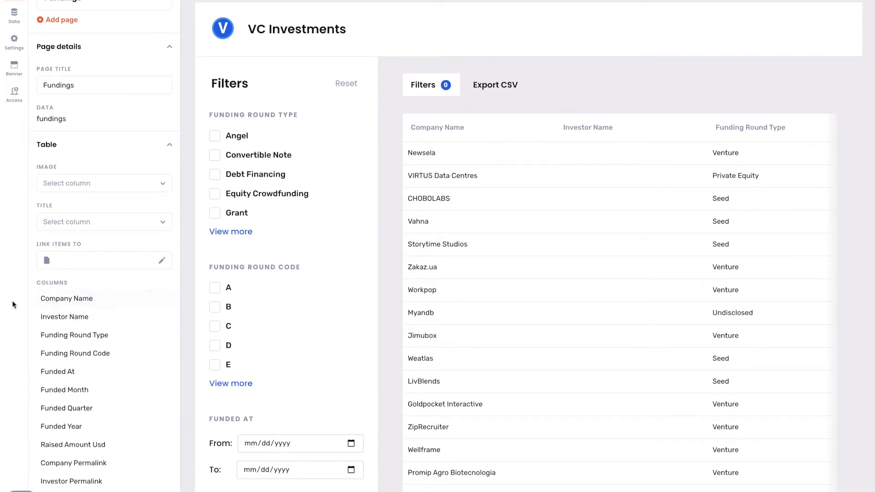
Link the Company Name column to Companies Card and the Investor Name column to Investors Card.
click(136, 298)
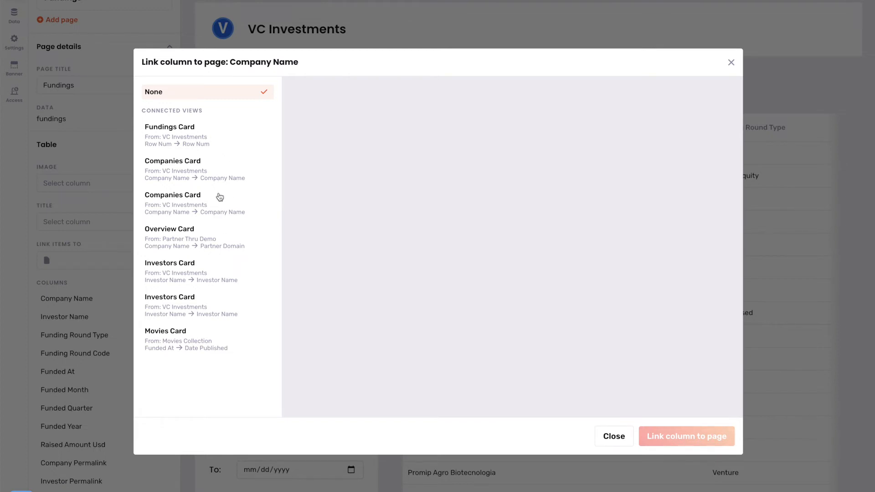
click(219, 201)
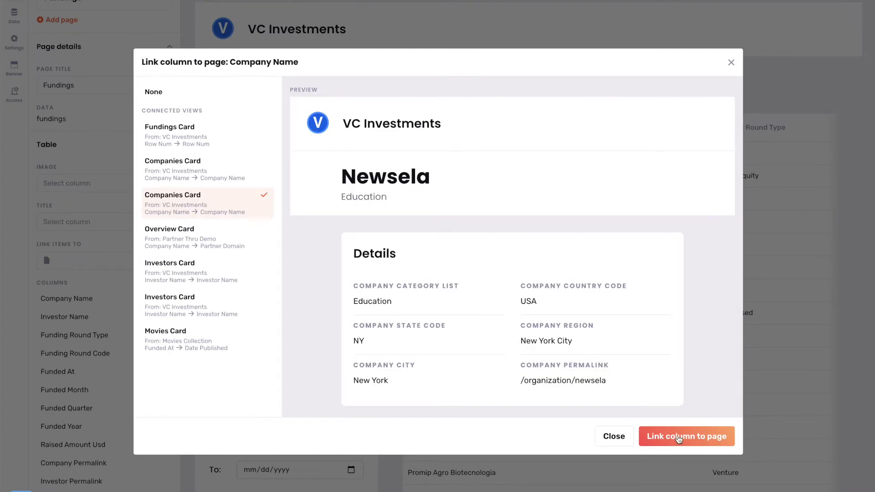
click(678, 437)
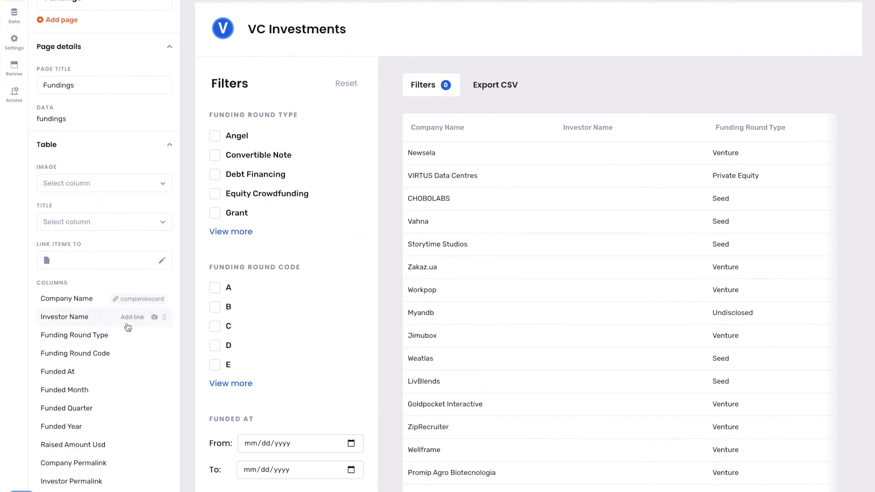
click(132, 316)
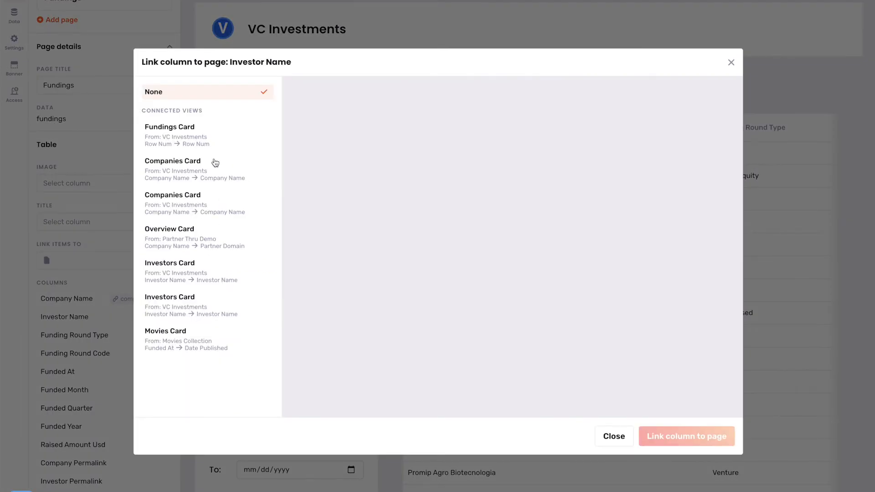
click(211, 312)
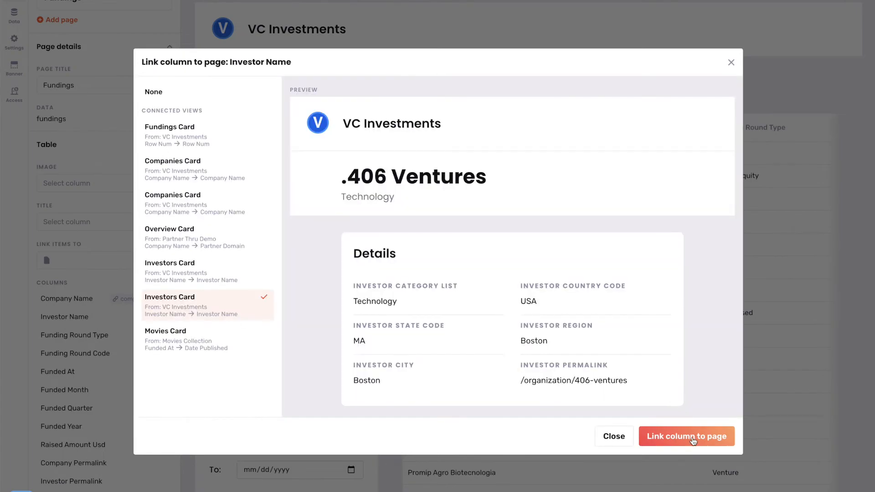
click(693, 440)
scroll(267, 227, down, 1)
scroll(267, 227, up, 2)
scroll(267, 227, up, 1)
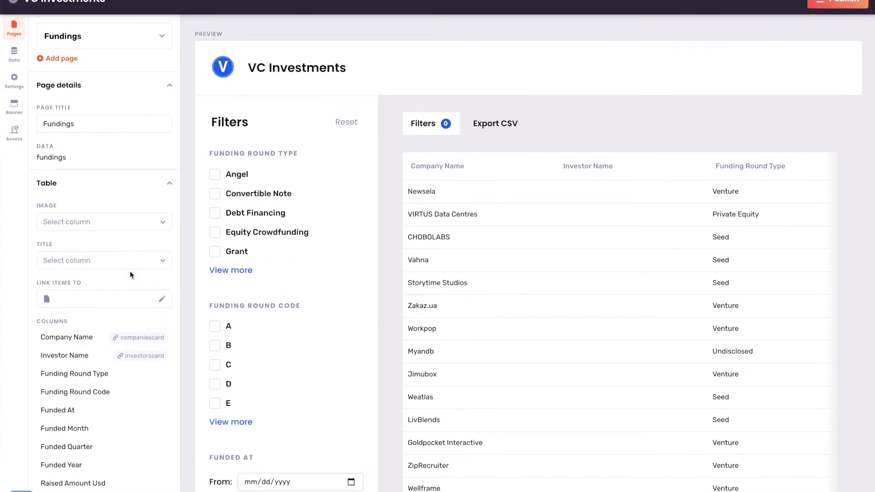
Set the site banner to Cash-US-1024x512.jpg from the VentureCapital folder.
click(14, 110)
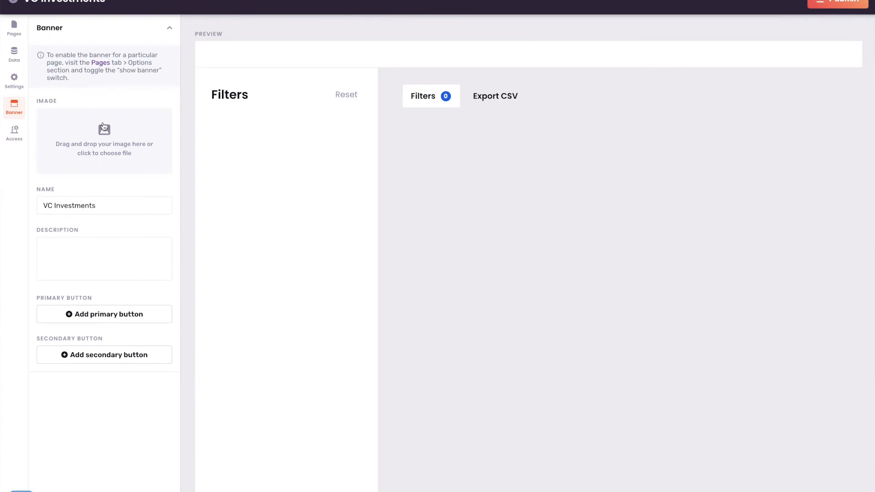
click(117, 124)
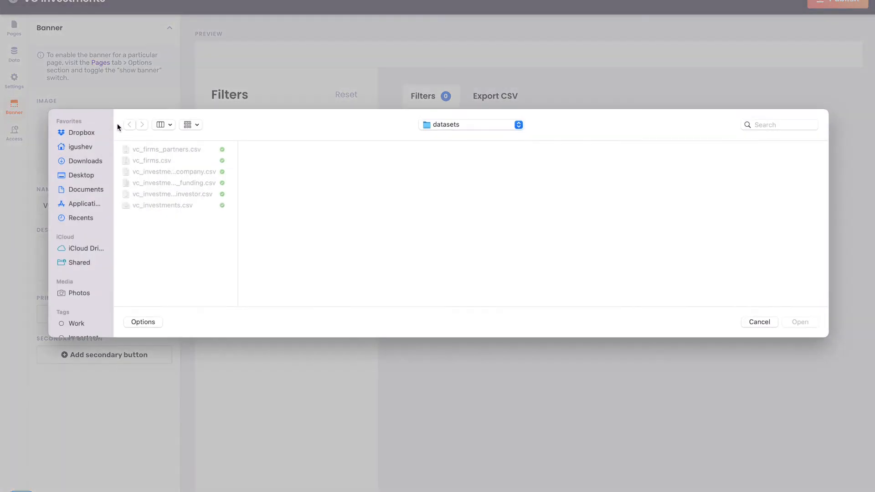
click(458, 126)
click(459, 135)
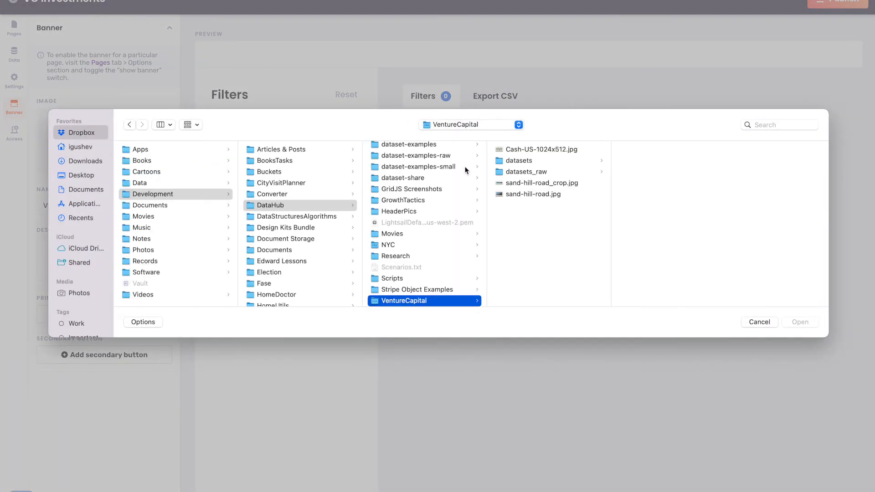
click(531, 151)
click(800, 322)
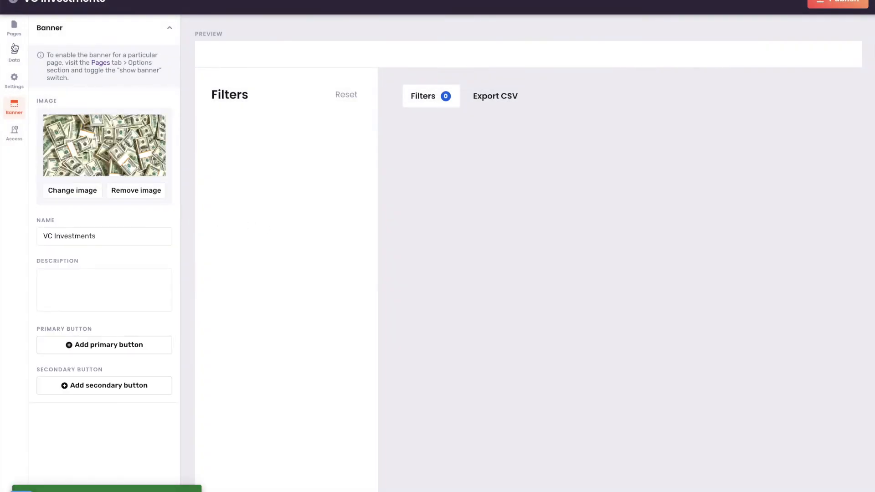
Select the Companies page in the editor and view the data access settings.
click(15, 29)
click(150, 40)
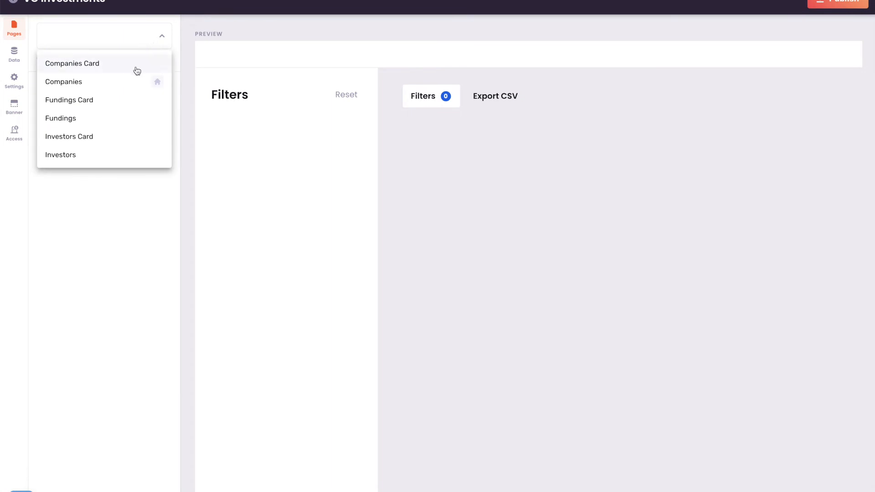
click(106, 80)
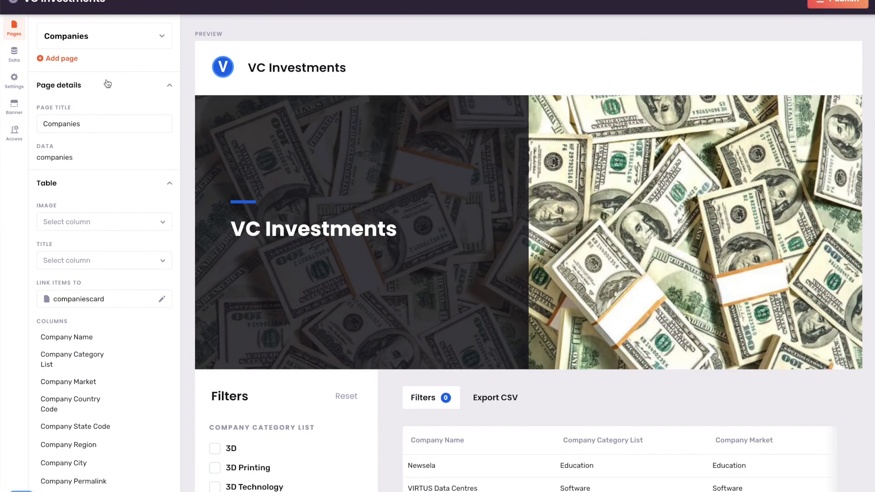
click(13, 126)
Add a Companies page link to the site's navigation bar.
click(15, 107)
click(14, 82)
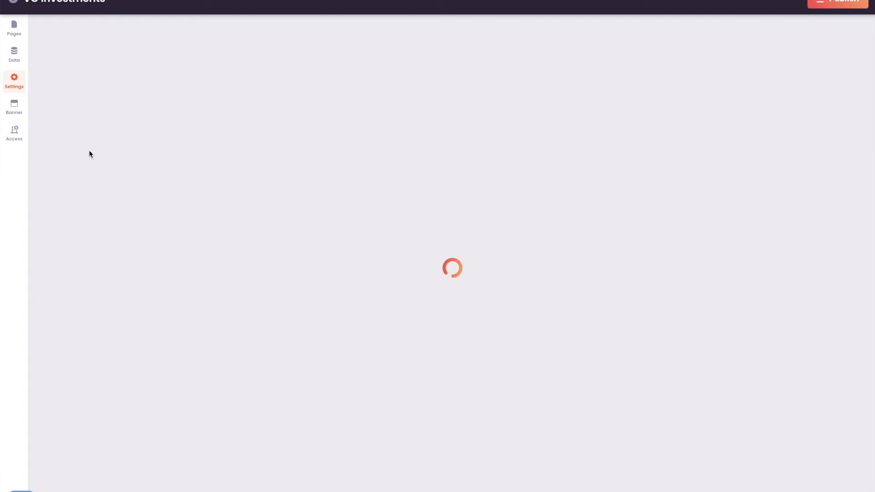
scroll(107, 244, down, 1)
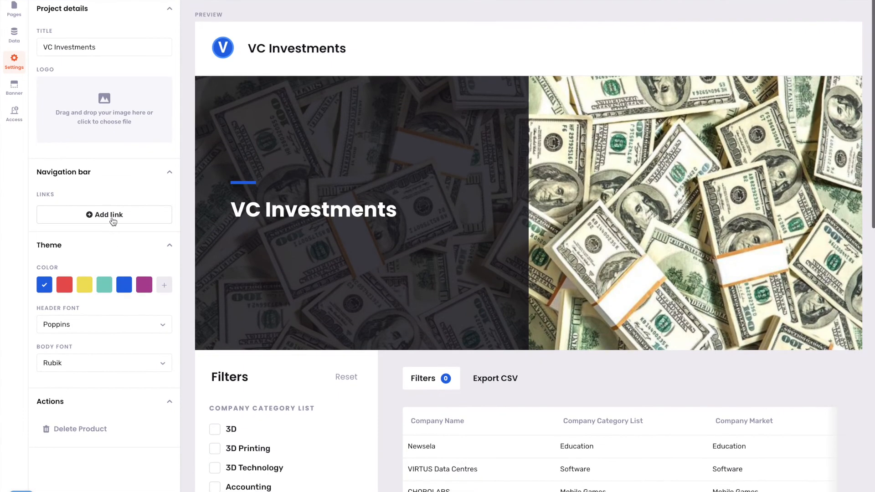
click(111, 219)
click(366, 251)
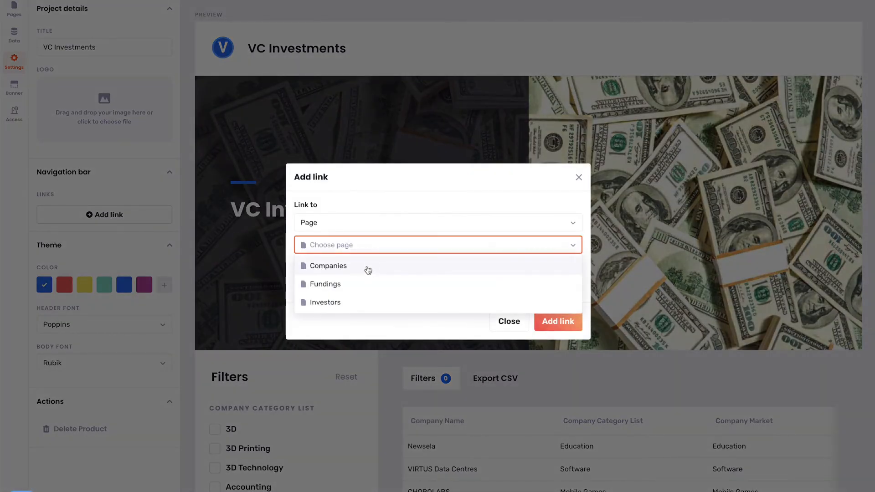
click(365, 269)
click(558, 321)
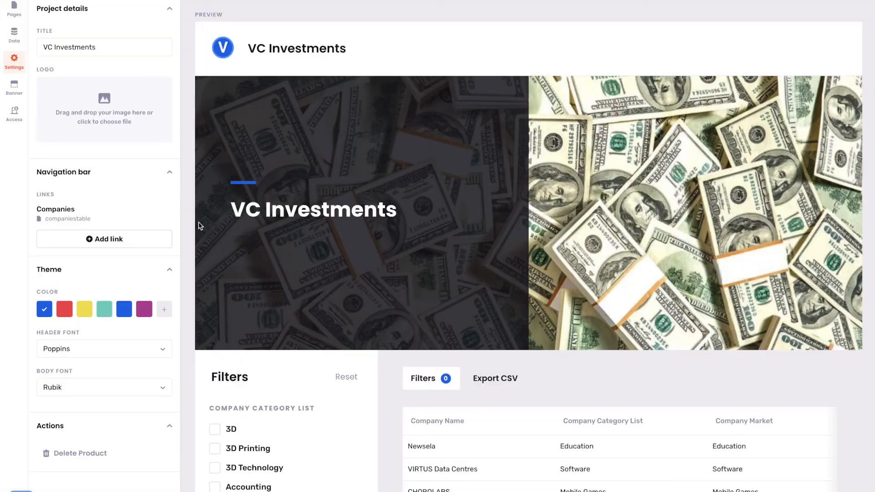
Add an Investors page link to the navigation bar as well.
click(111, 238)
click(348, 228)
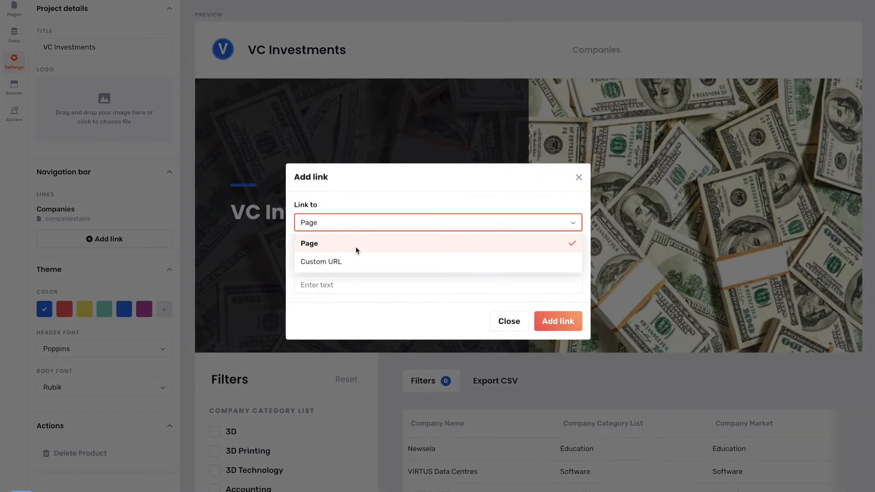
click(363, 245)
click(374, 250)
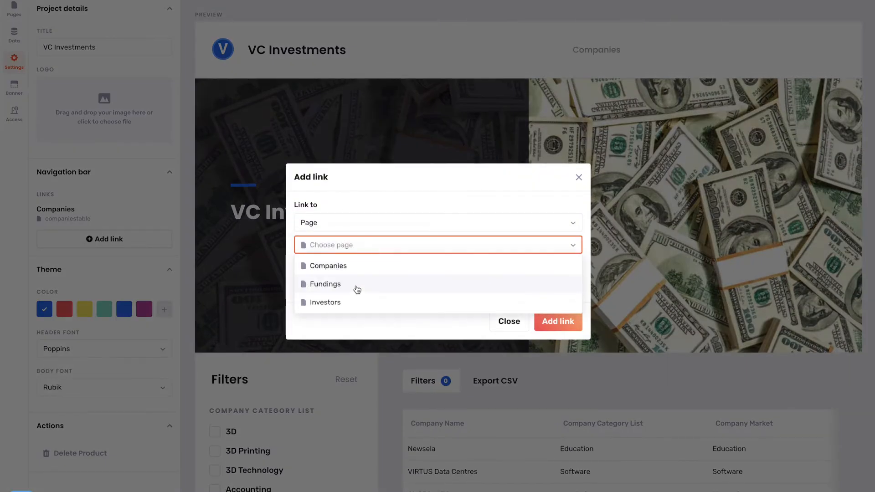
click(359, 302)
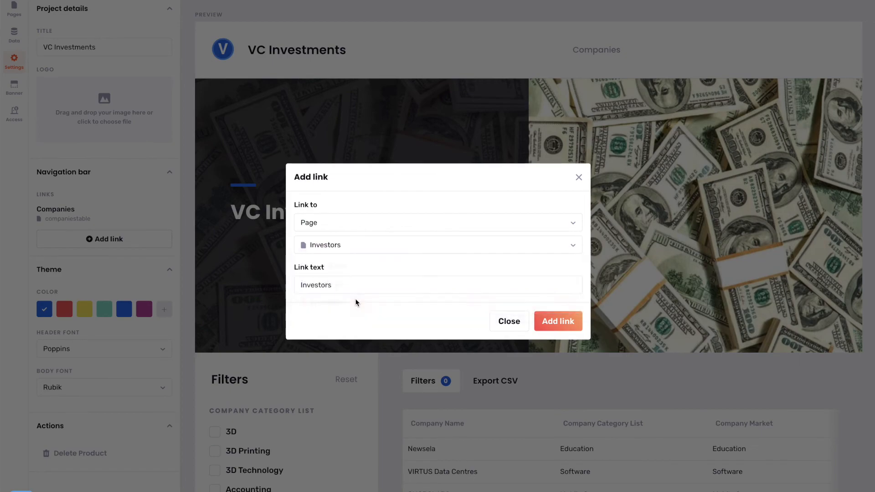
click(557, 320)
scroll(269, 171, down, 5)
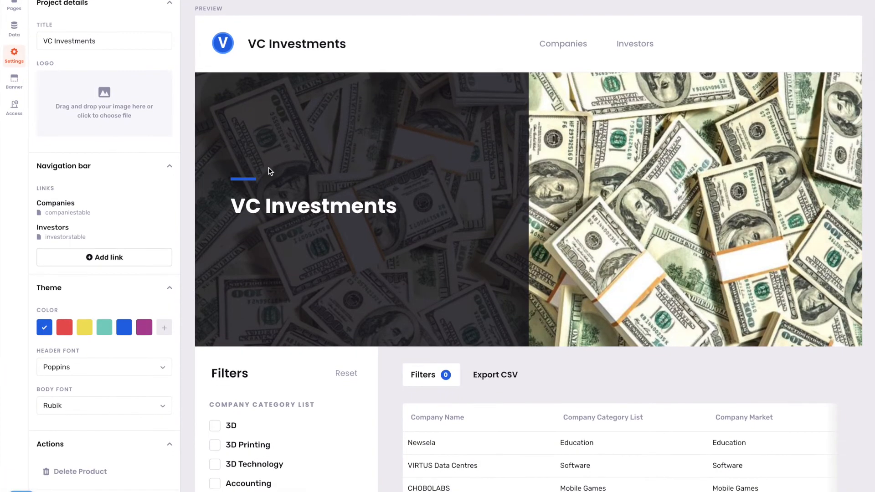
scroll(269, 171, up, 5)
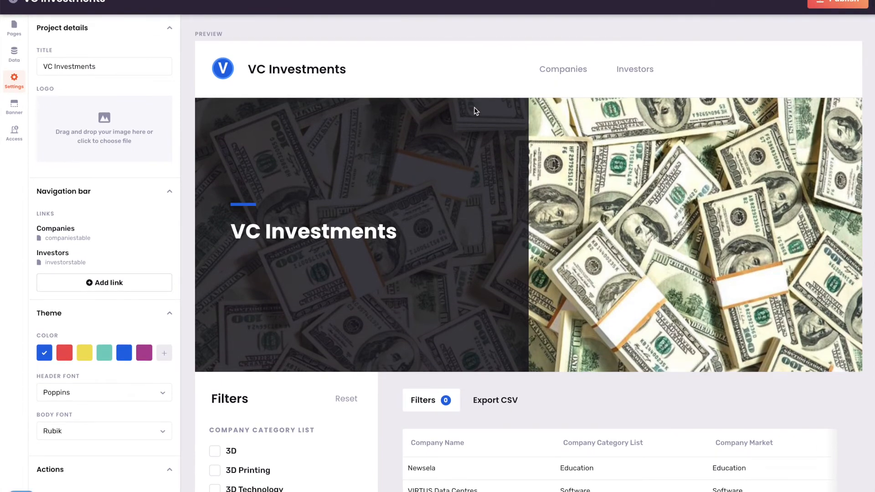
Publish the VC Investments site and browse the live Companies table, toggling the 3D category filter.
click(825, 7)
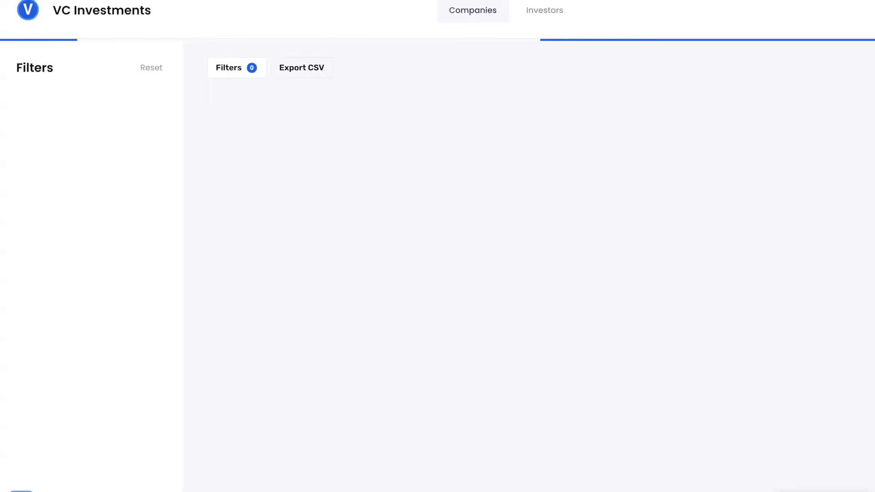
scroll(258, 32, down, 6)
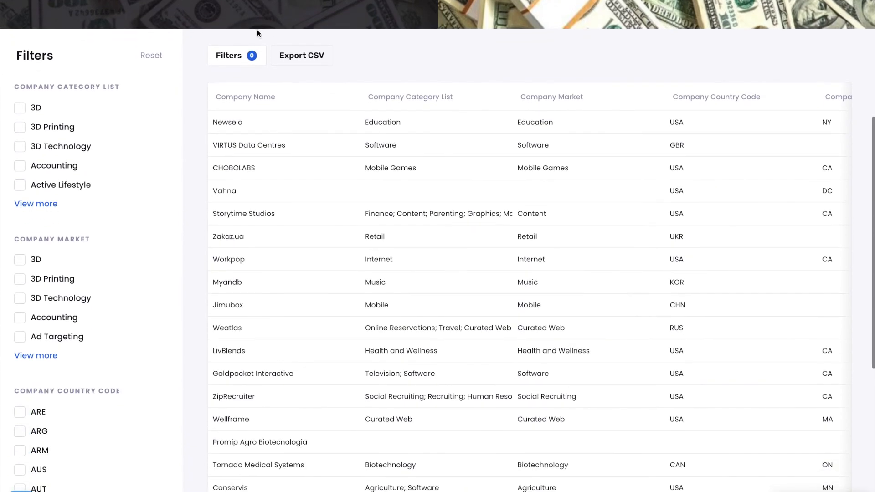
scroll(257, 33, up, 6)
scroll(410, 47, down, 3)
scroll(412, 46, down, 8)
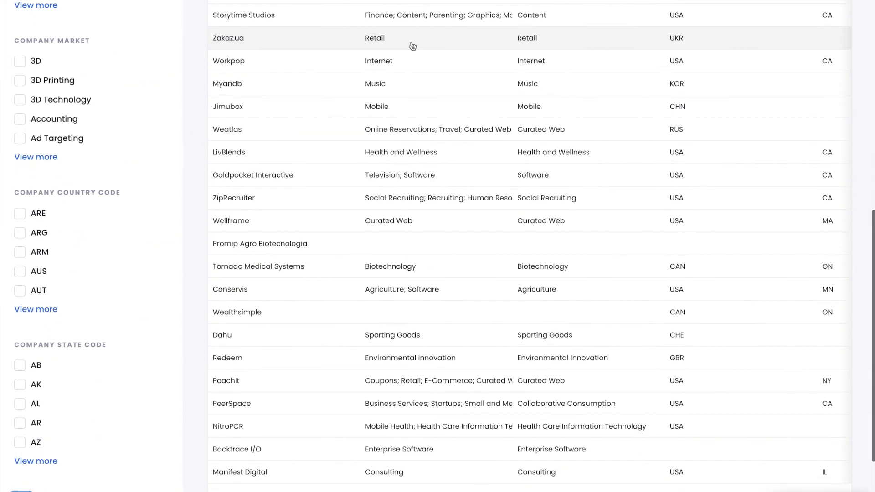
scroll(412, 45, up, 6)
scroll(411, 45, down, 5)
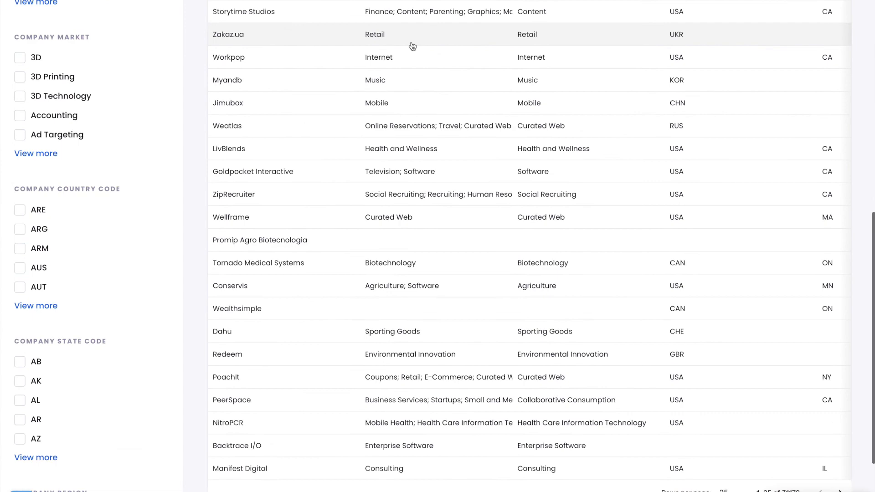
scroll(411, 44, up, 6)
click(37, 199)
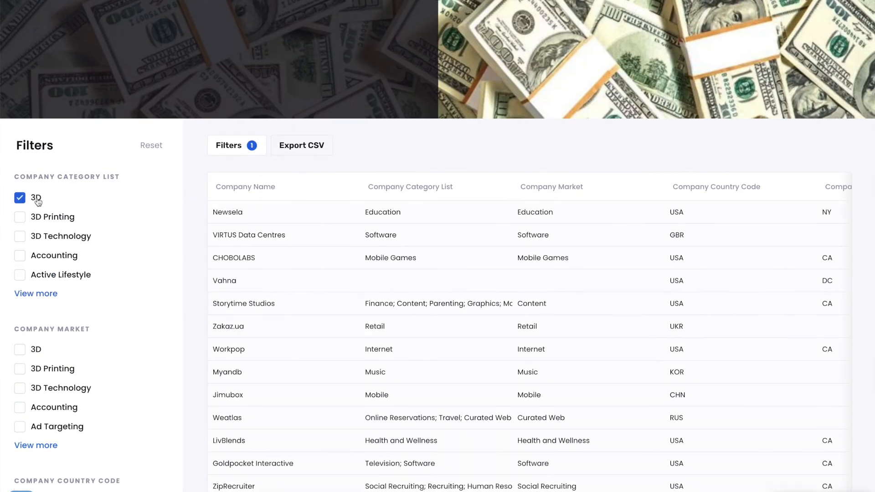
click(36, 199)
scroll(117, 244, down, 8)
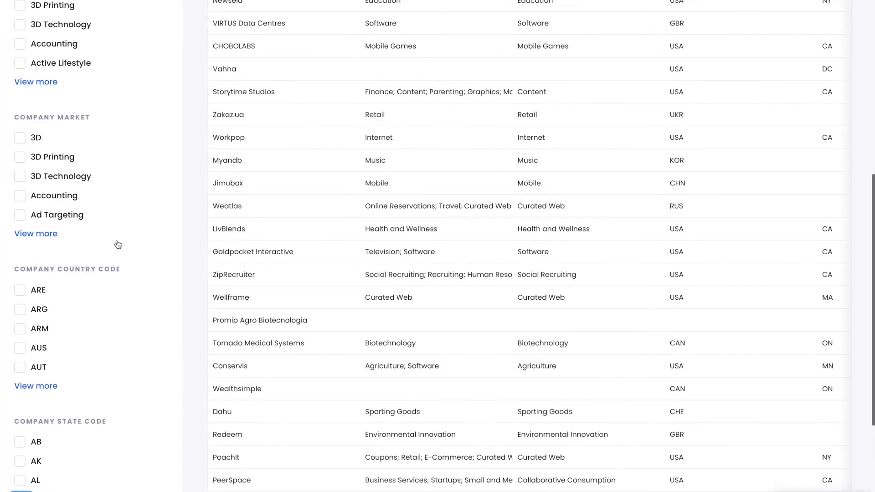
scroll(117, 244, up, 12)
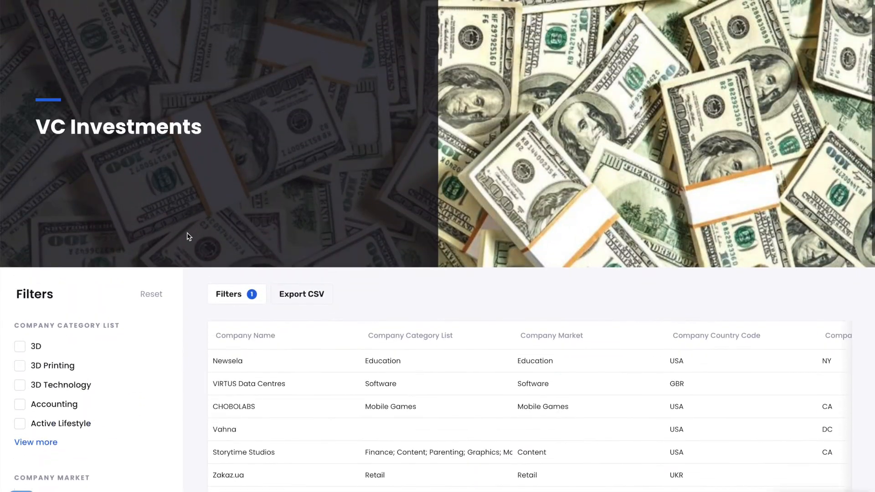
scroll(188, 236, down, 3)
scroll(190, 237, up, 4)
Go to the live Investors page and scroll through its investor table.
click(476, 17)
scroll(338, 162, down, 5)
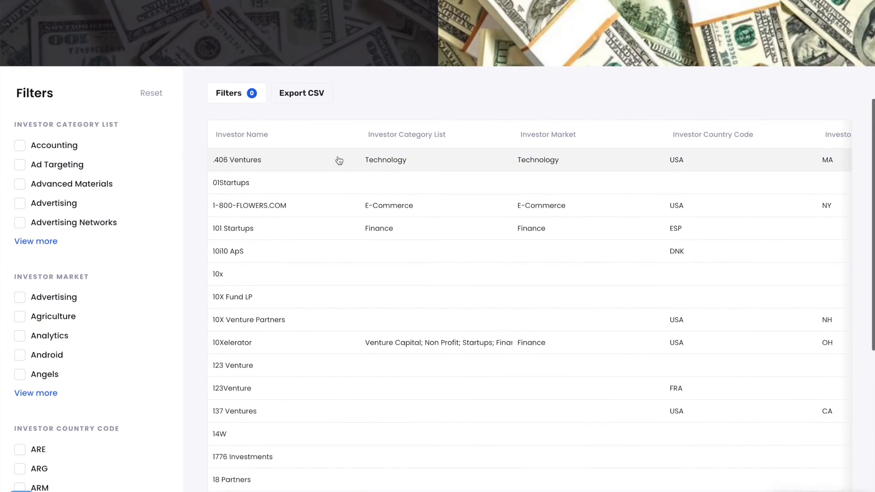
scroll(179, 169, down, 2)
scroll(179, 168, down, 1)
scroll(179, 168, up, 8)
scroll(228, 191, down, 4)
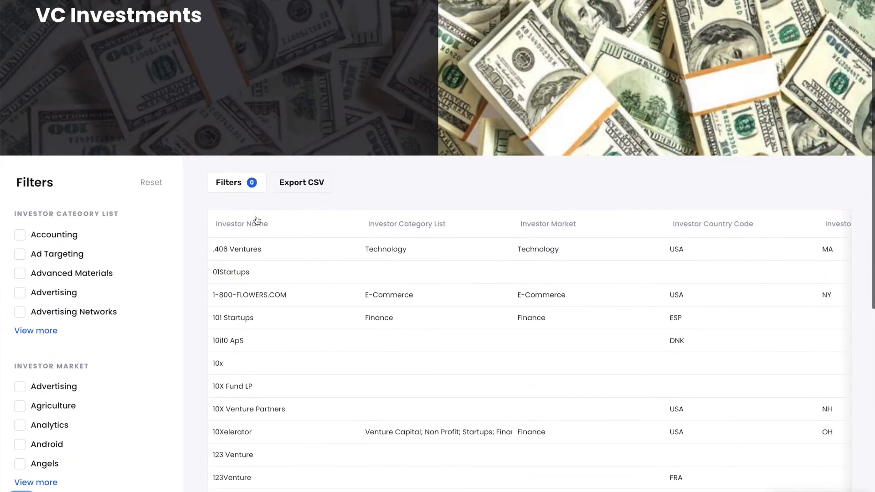
Open the .406 Ventures investor page and follow its Fundings link to the Memento company page.
click(245, 248)
scroll(279, 117, down, 5)
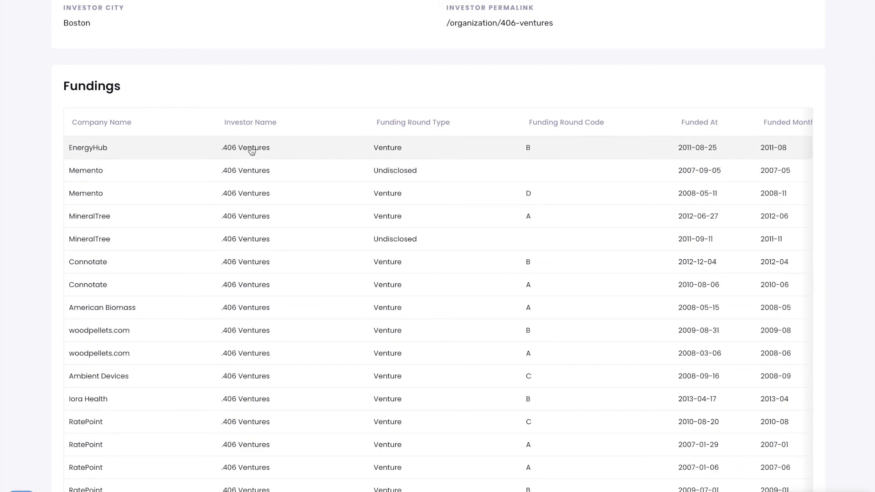
scroll(119, 221, down, 4)
scroll(119, 222, up, 5)
scroll(120, 222, down, 1)
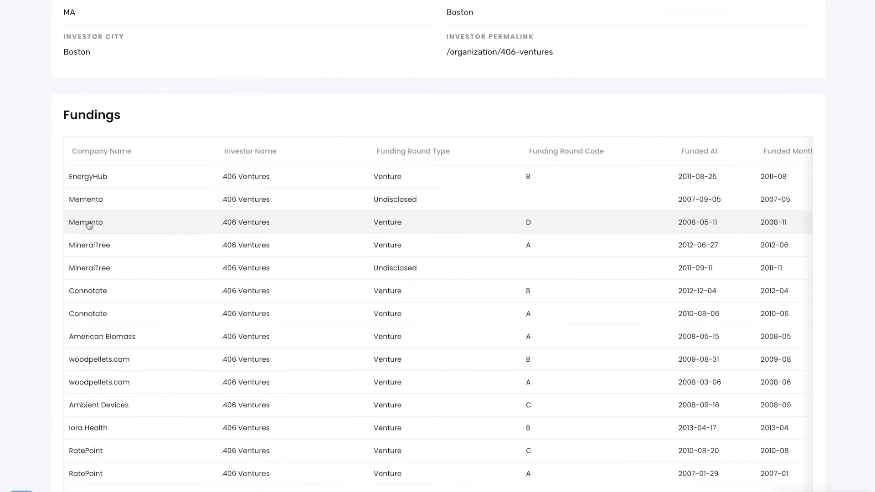
click(171, 197)
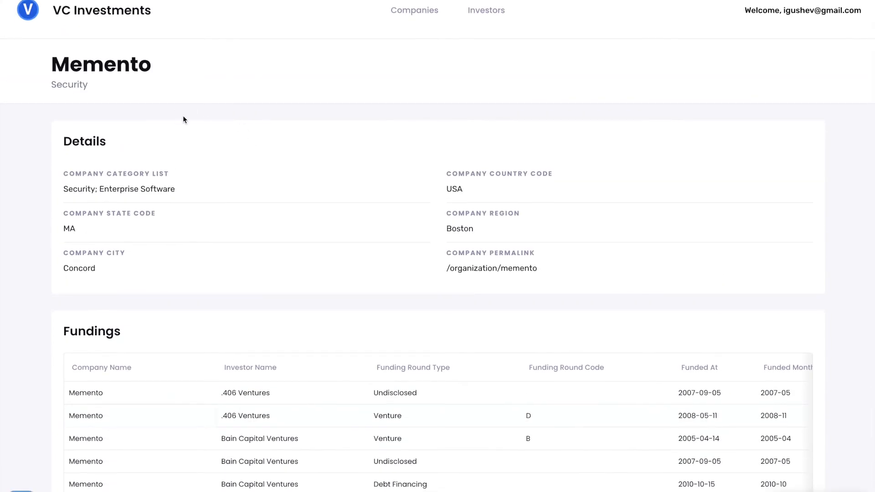
scroll(287, 162, down, 4)
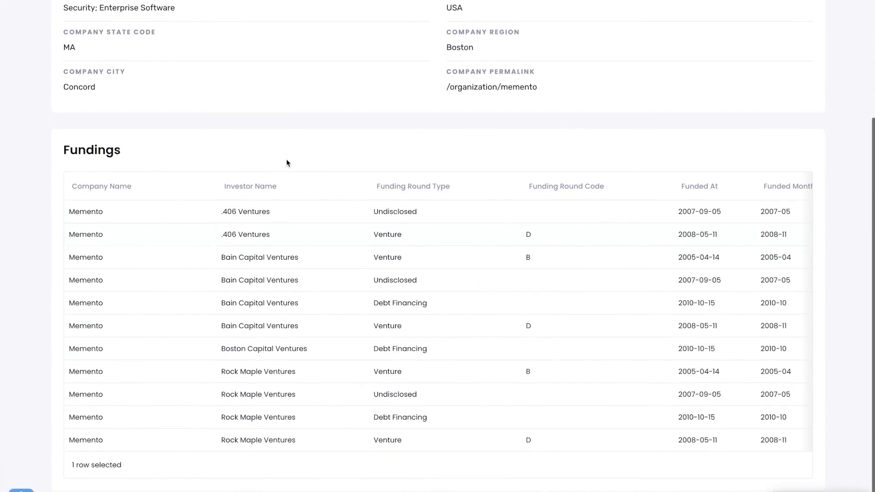
Follow Memento's funding to the Bain Capital Ventures page, then view the Companies page.
click(267, 259)
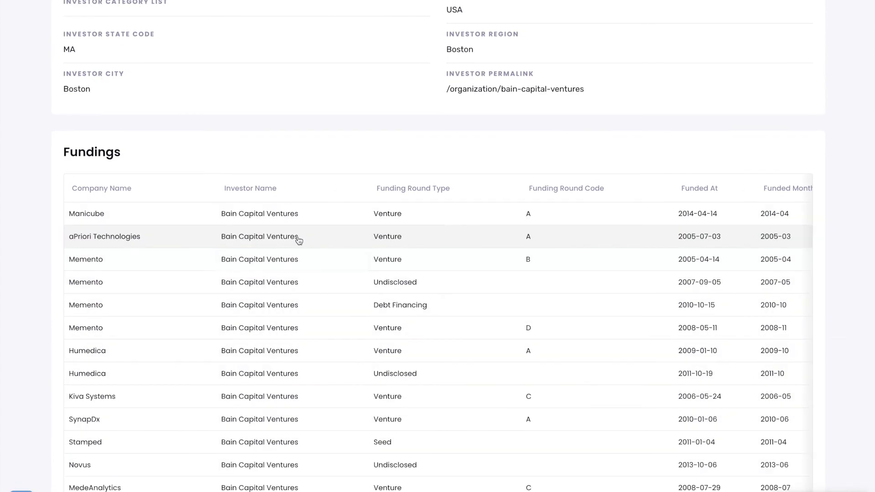
scroll(299, 240, up, 4)
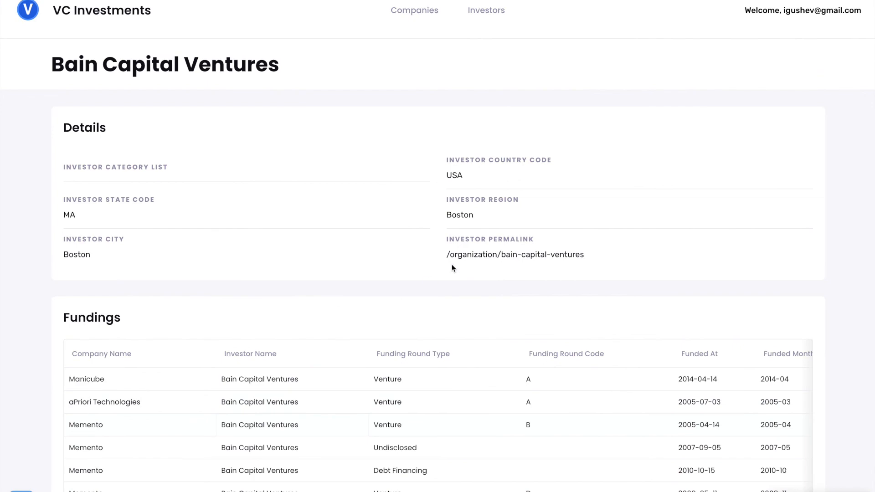
click(416, 13)
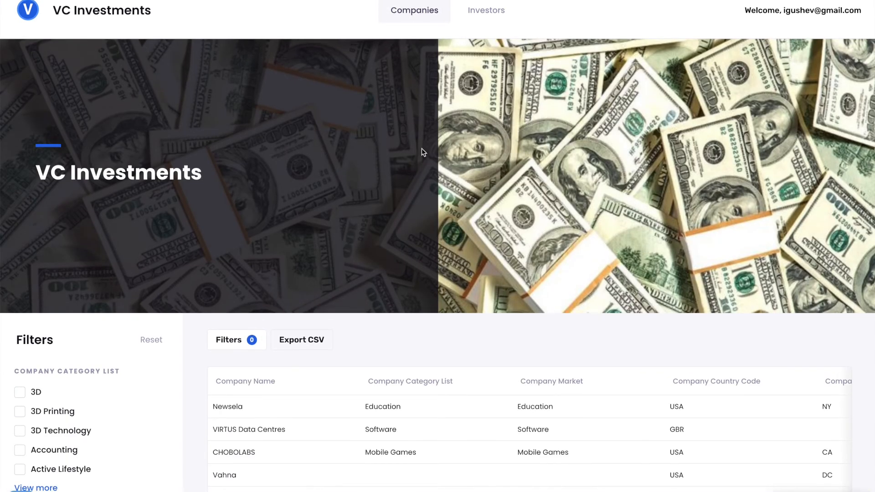
scroll(422, 149, down, 5)
scroll(421, 148, up, 5)
scroll(422, 150, down, 1)
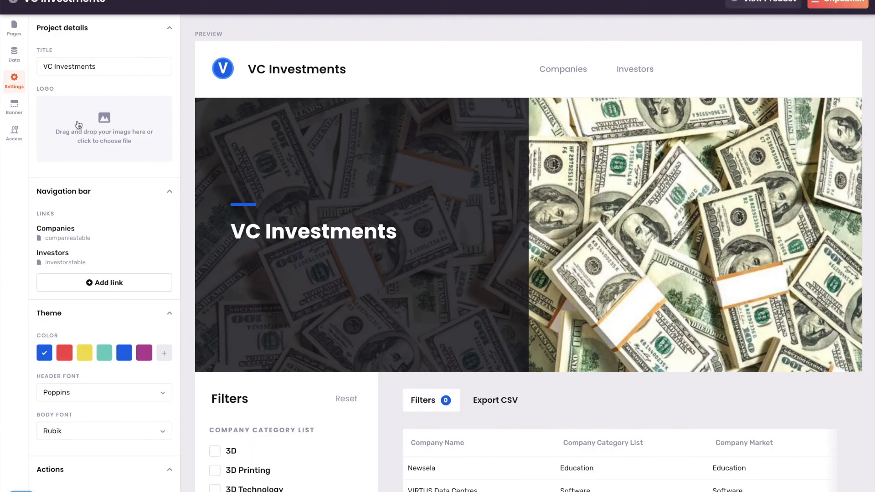
Set data access to 'Paid members can view all data' with a 14.99 monthly payment.
click(15, 136)
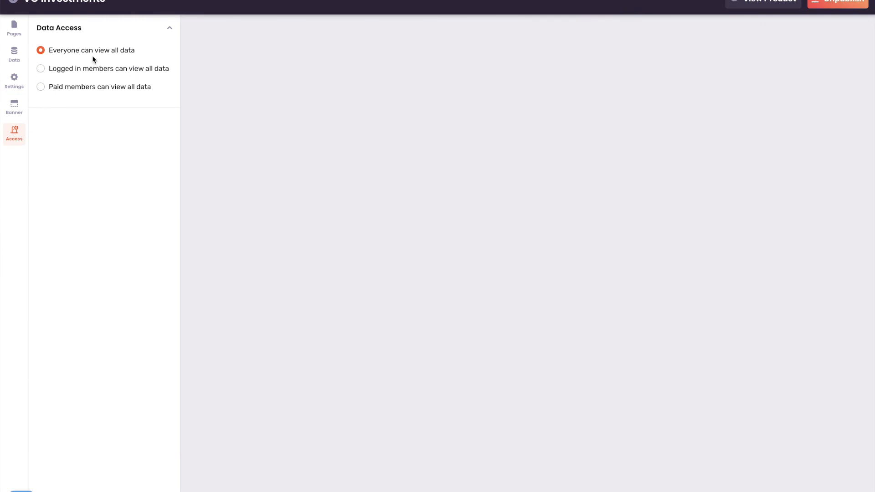
click(79, 91)
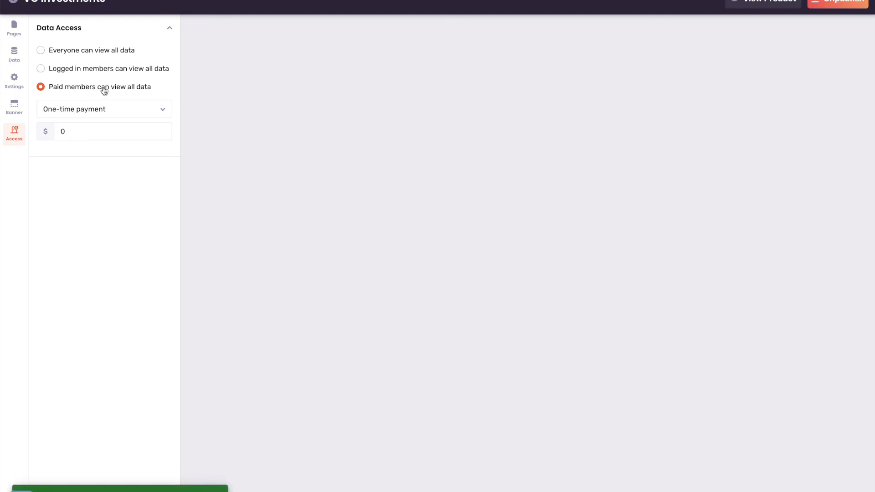
click(113, 110)
click(105, 149)
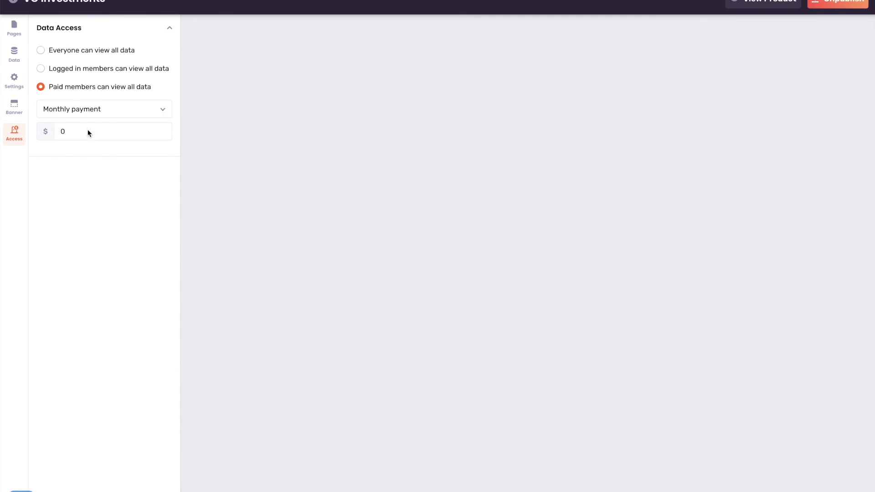
double_click(63, 132)
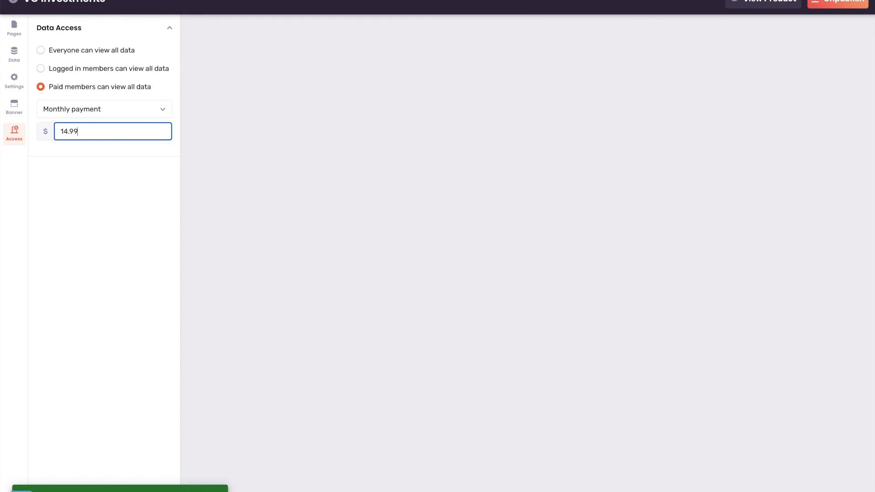
key(Return)
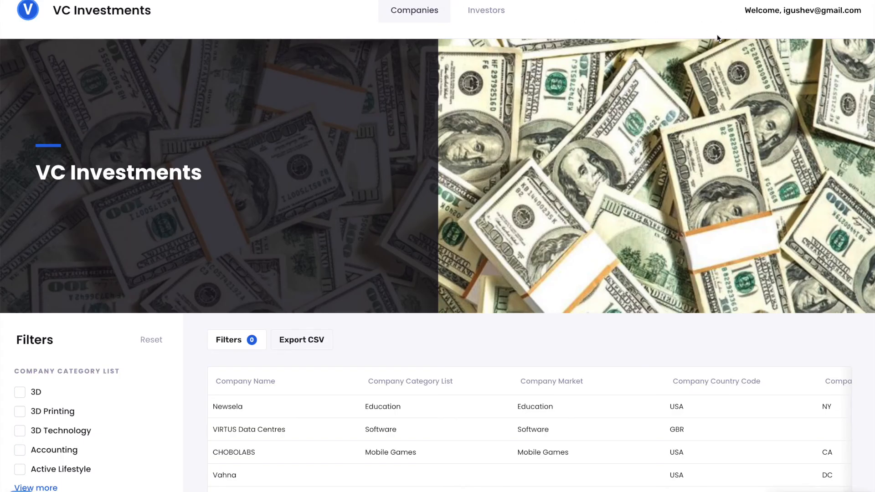
Sign out of the published VC Investments site.
scroll(599, 135, down, 7)
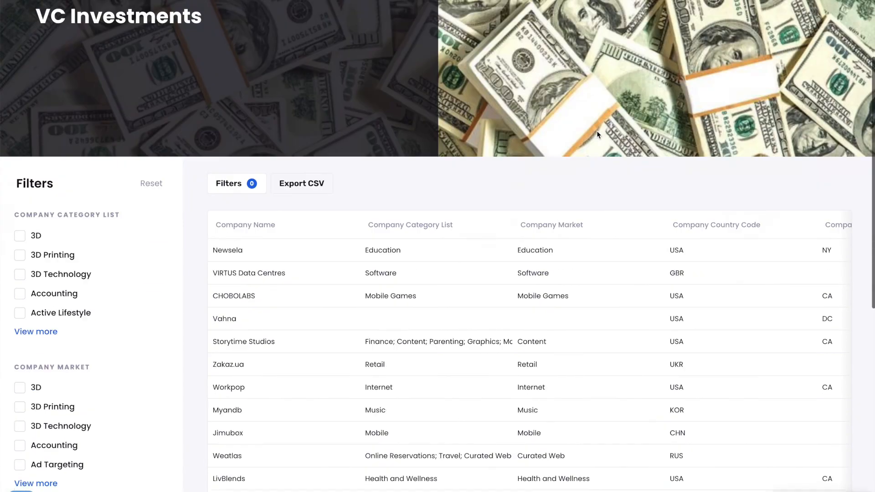
scroll(597, 135, up, 7)
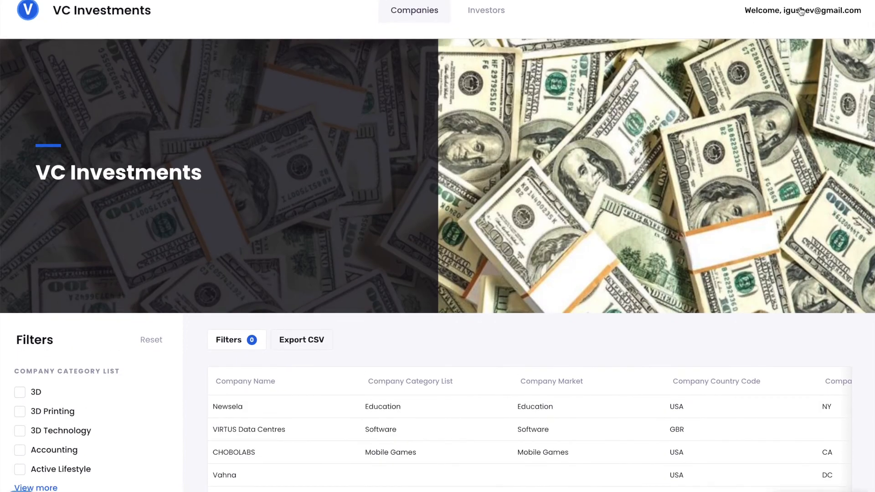
click(797, 13)
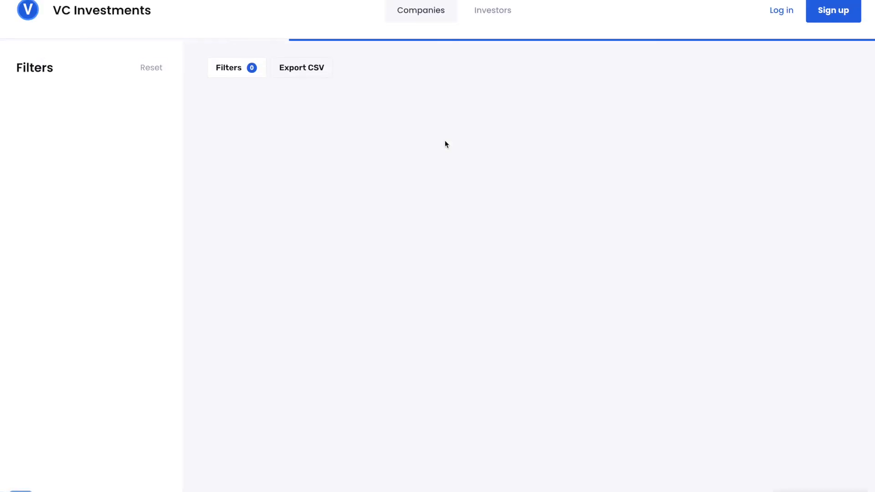
Check the $14.99/mo Subscribe to Unlock box hiding the 31172-row companies table.
scroll(440, 137, down, 5)
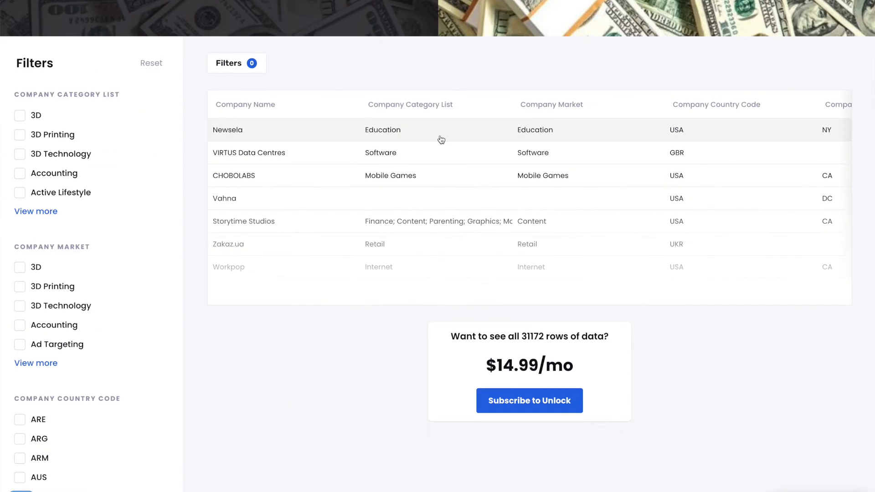
scroll(441, 139, down, 1)
scroll(440, 138, up, 6)
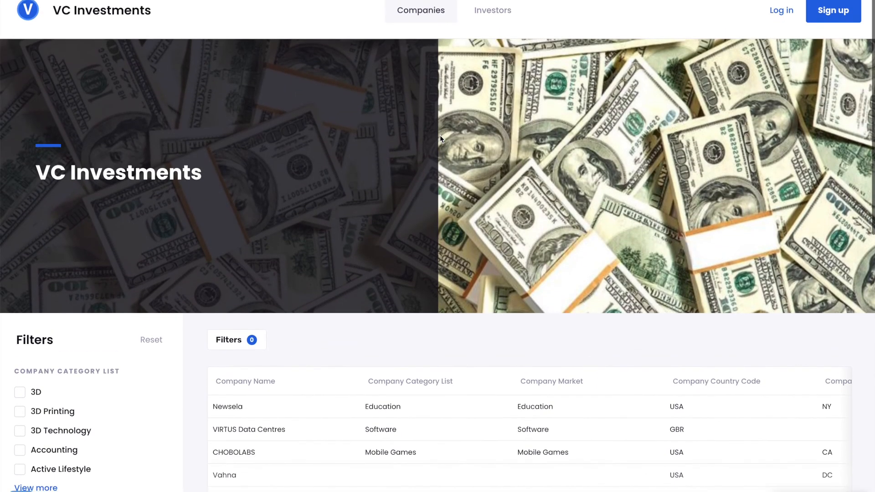
scroll(440, 136, down, 5)
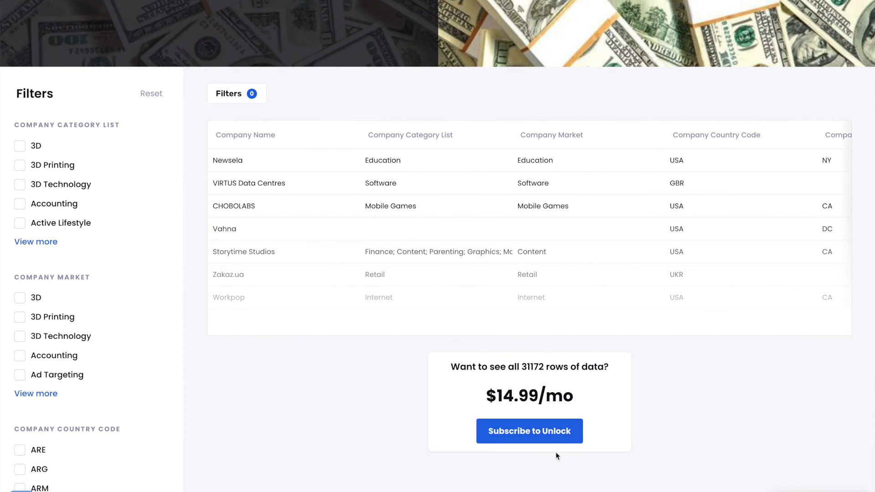
drag(522, 364, 544, 365)
click(539, 368)
scroll(536, 367, up, 5)
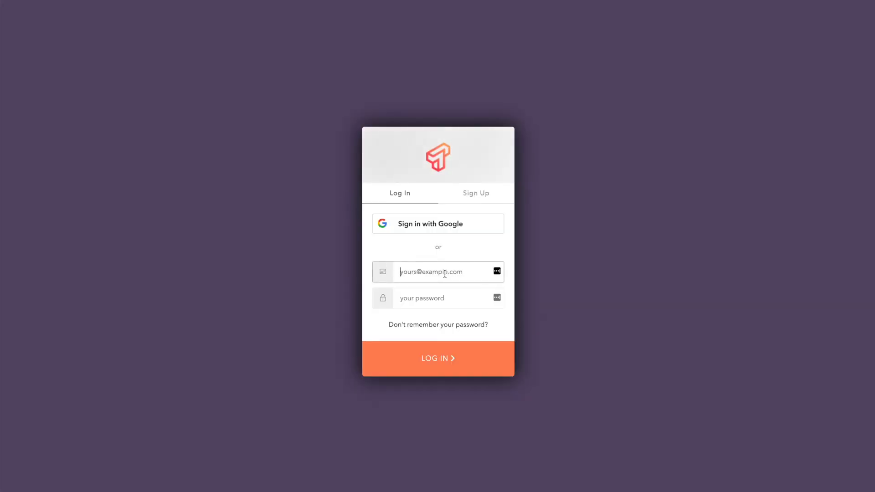
Log back in to the published site with the account e-mail and password.
key(Tab)
text(••••••)
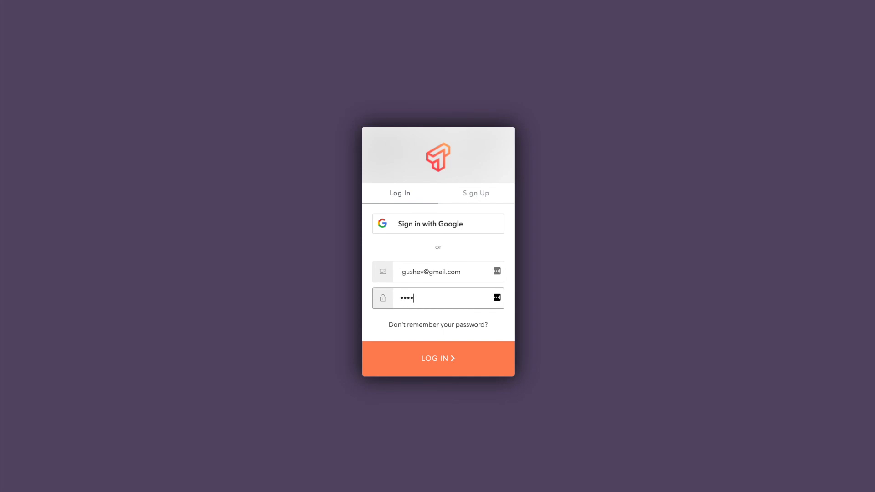
key(Return)
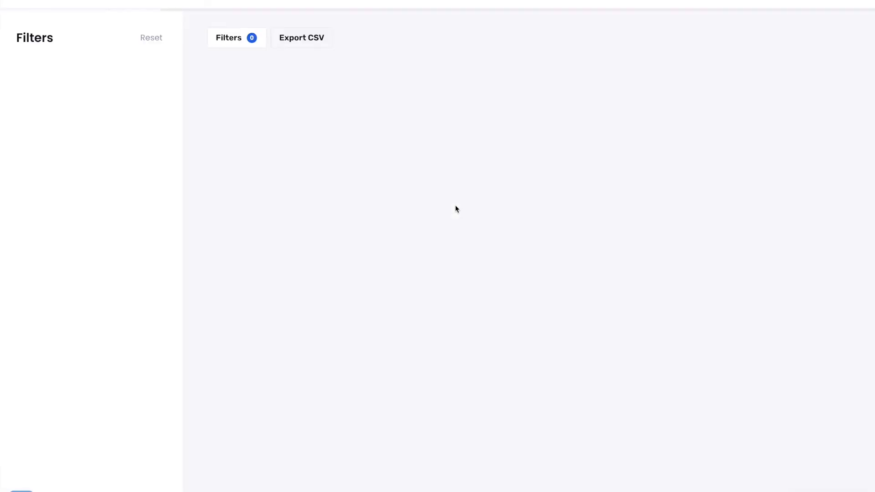
Dismiss the password manager prompt and review the full 31172-row Companies table.
click(789, 60)
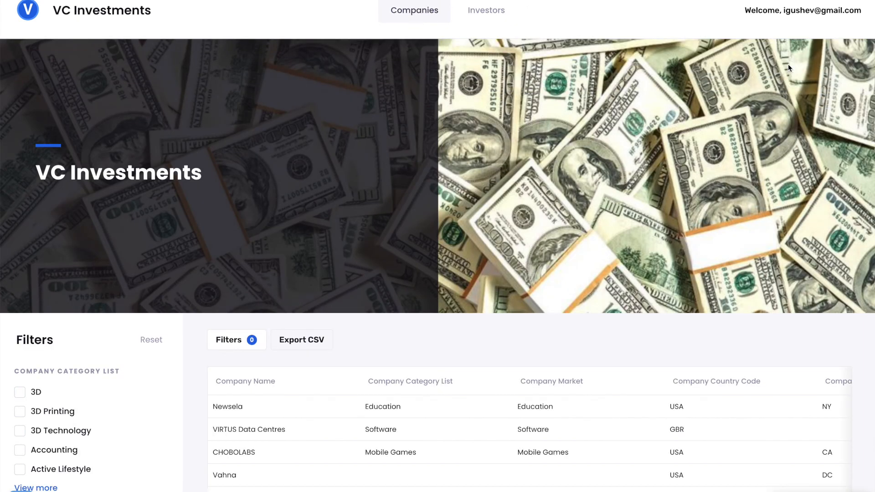
scroll(467, 167, down, 10)
scroll(467, 166, down, 3)
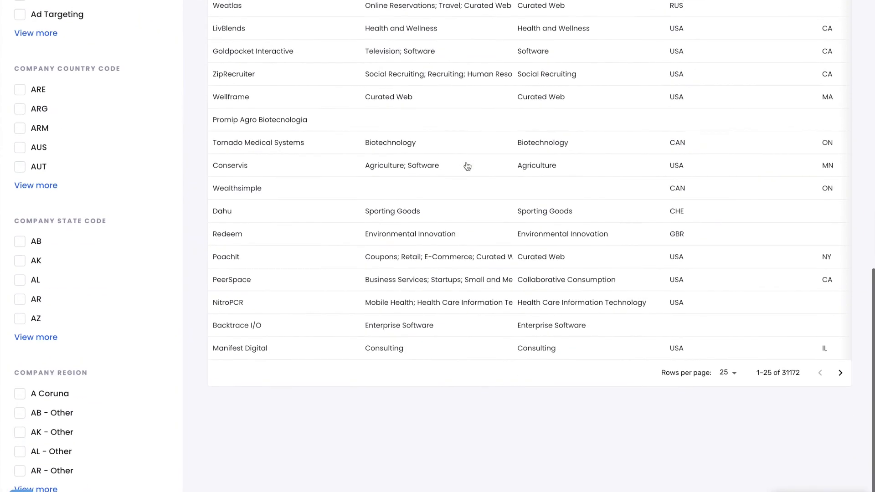
scroll(467, 166, up, 13)
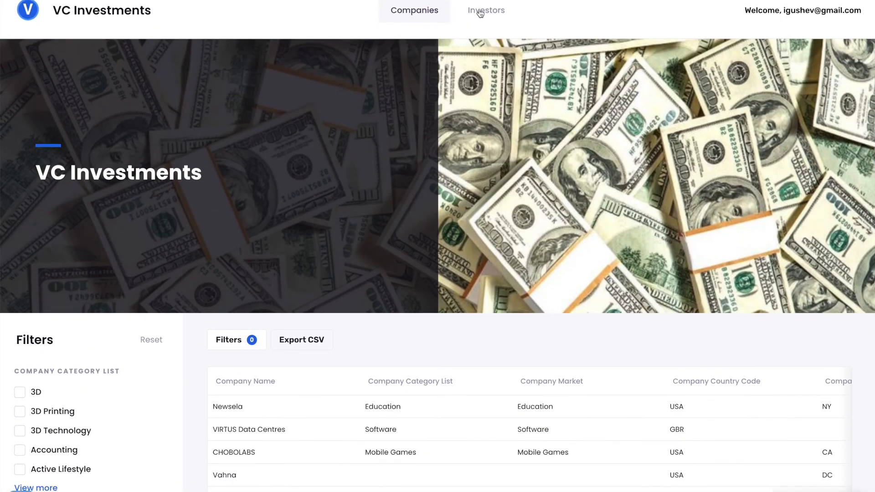